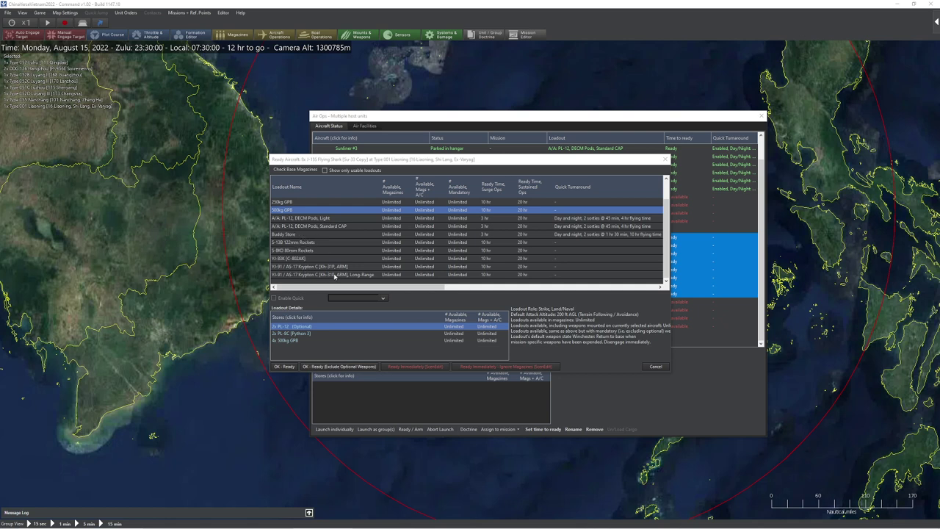
# - Ready Redcock #7 and #8 immediately, ignoring magazines, with the YJ-91 / AS-17 Krypton C [Kh-31P, ARM] loadout
pyautogui.click(304, 266)
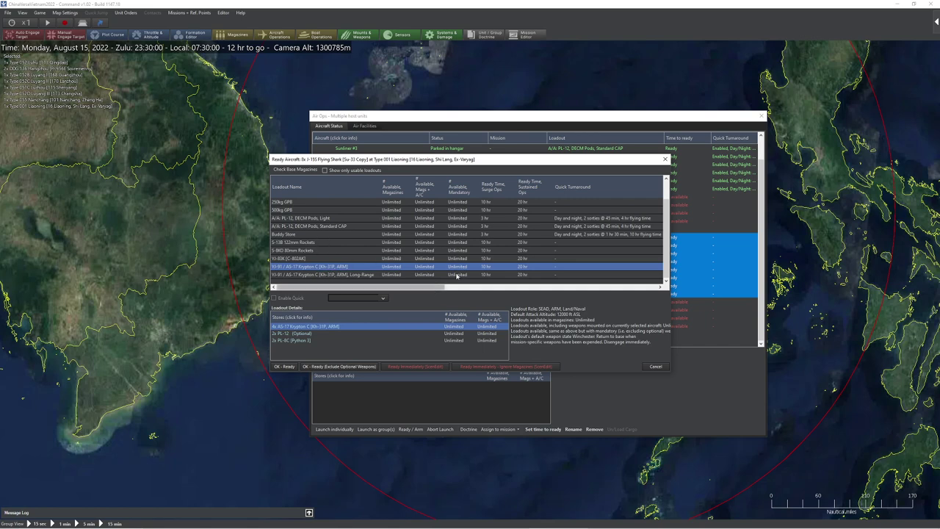
pyautogui.click(665, 158)
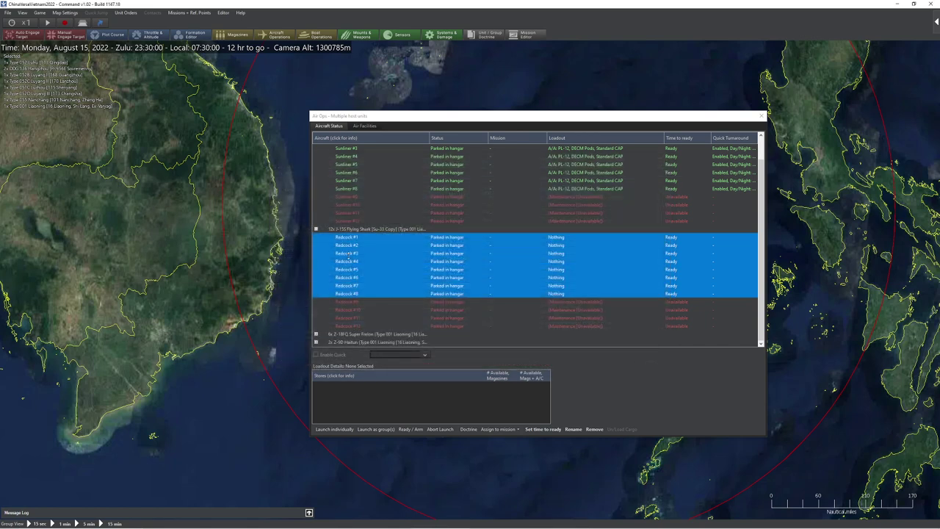
pyautogui.click(355, 238)
pyautogui.click(558, 289)
pyautogui.keyDown('shift'); pyautogui.click(555, 295); pyautogui.keyUp('shift')
pyautogui.click(411, 429)
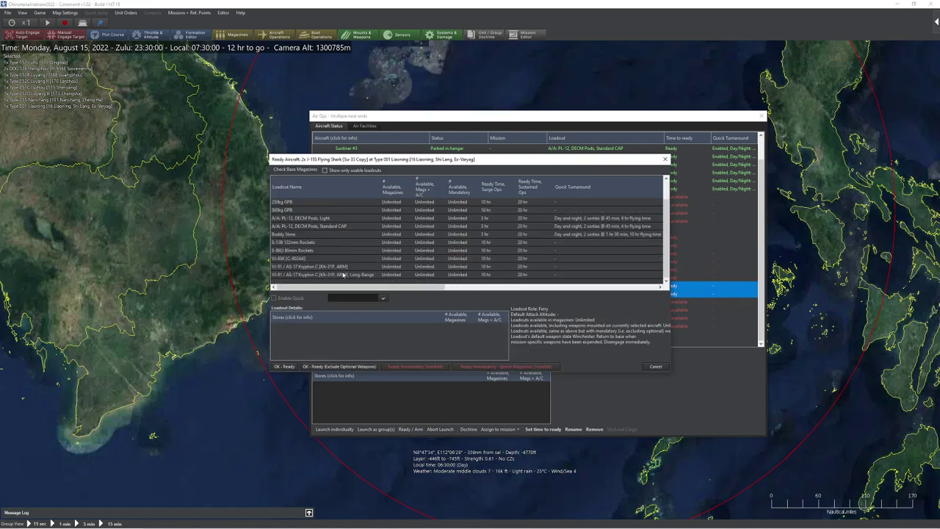
pyautogui.click(340, 274)
pyautogui.click(481, 366)
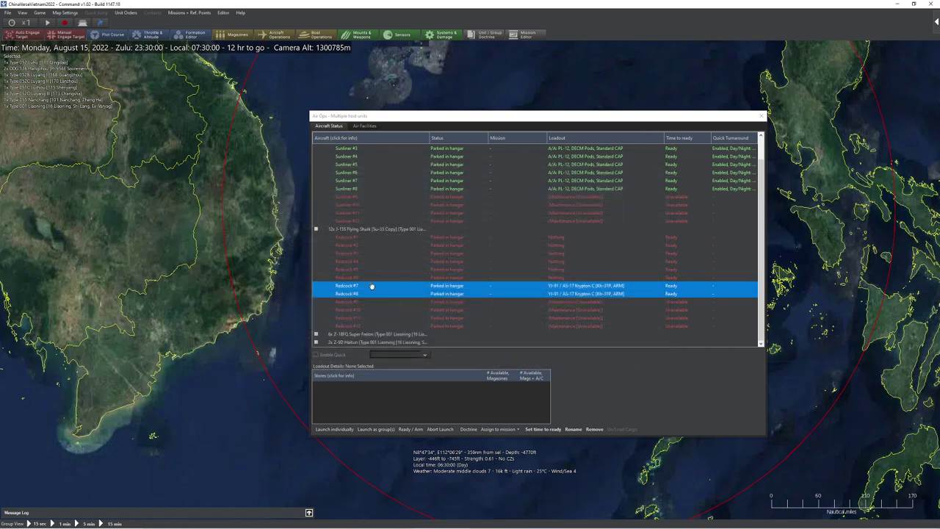
# - Ready Redcock #1 to #6 immediately, ignoring magazines, with the 250kg GPB loadout and close the carrier group's air operations
pyautogui.click(356, 237)
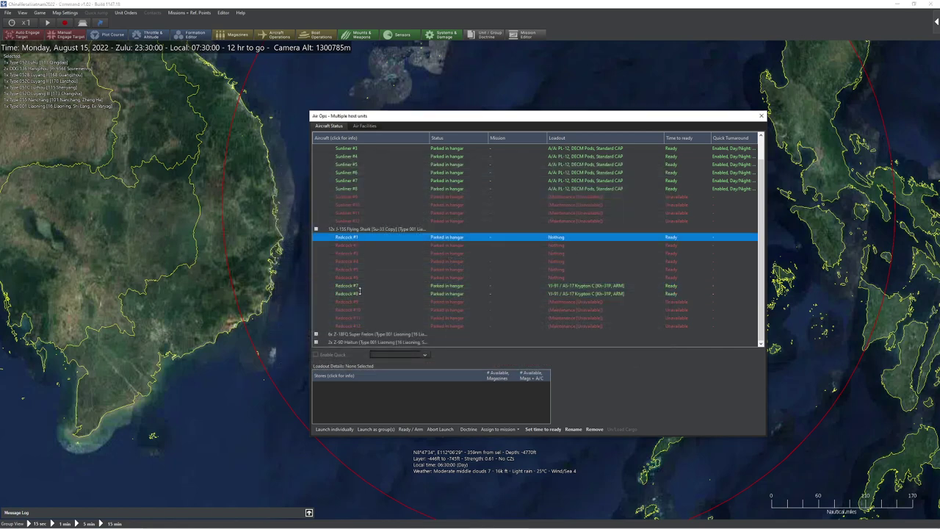
pyautogui.keyDown('shift'); pyautogui.click(361, 278); pyautogui.keyUp('shift')
pyautogui.click(411, 429)
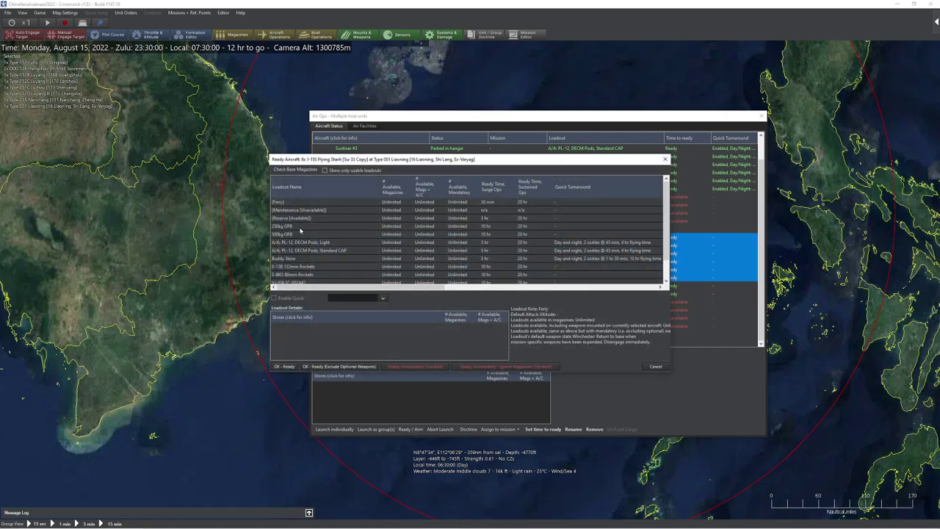
pyautogui.click(300, 227)
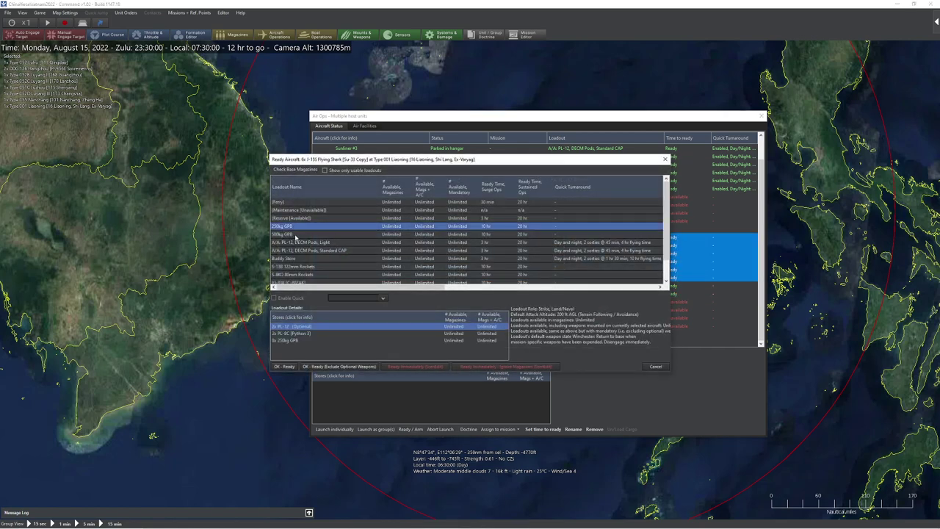
pyautogui.click(294, 235)
pyautogui.click(298, 226)
pyautogui.click(289, 233)
pyautogui.click(290, 228)
pyautogui.click(467, 365)
pyautogui.click(389, 285)
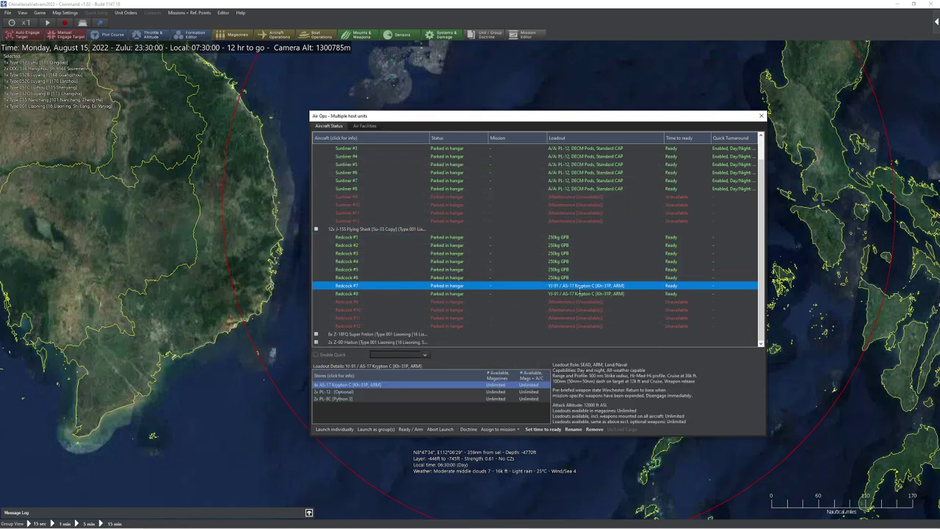
pyautogui.scroll(1, 557, 293)
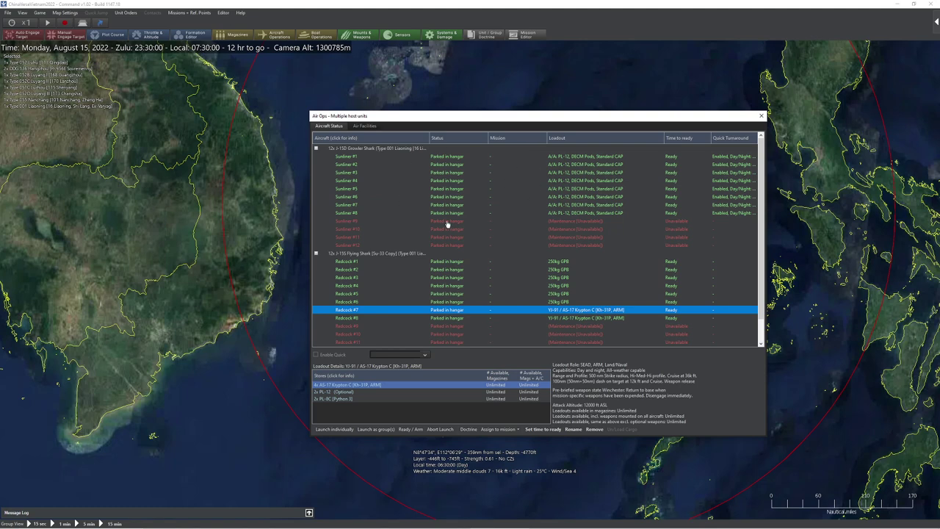
pyautogui.click(761, 115)
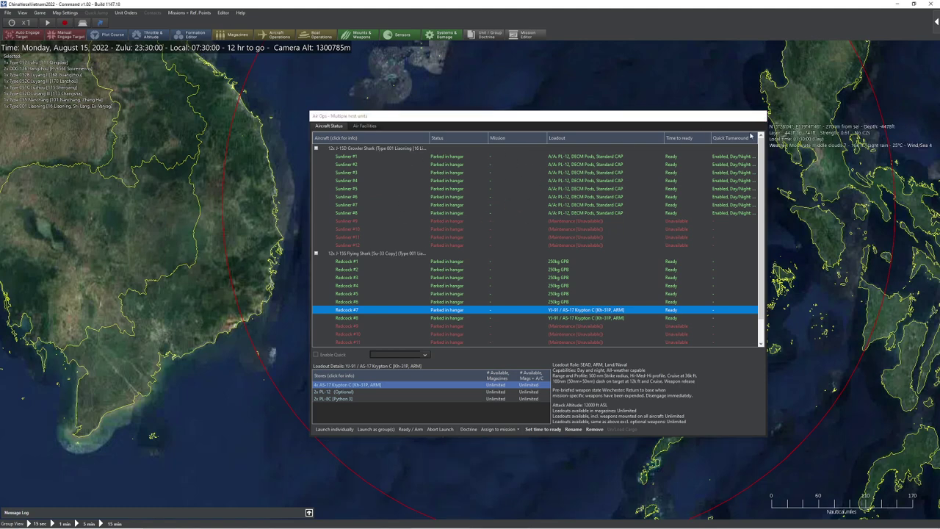
# - Check Spirit #1's loadout in the air operations of the amphibious group with the Type 075 LHD
pyautogui.click(602, 176)
pyautogui.press('F6')
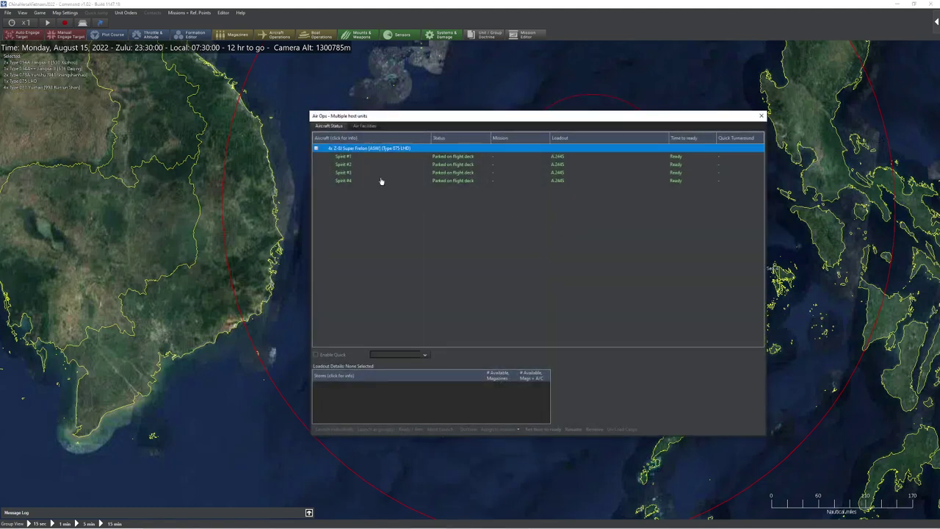
pyautogui.click(567, 158)
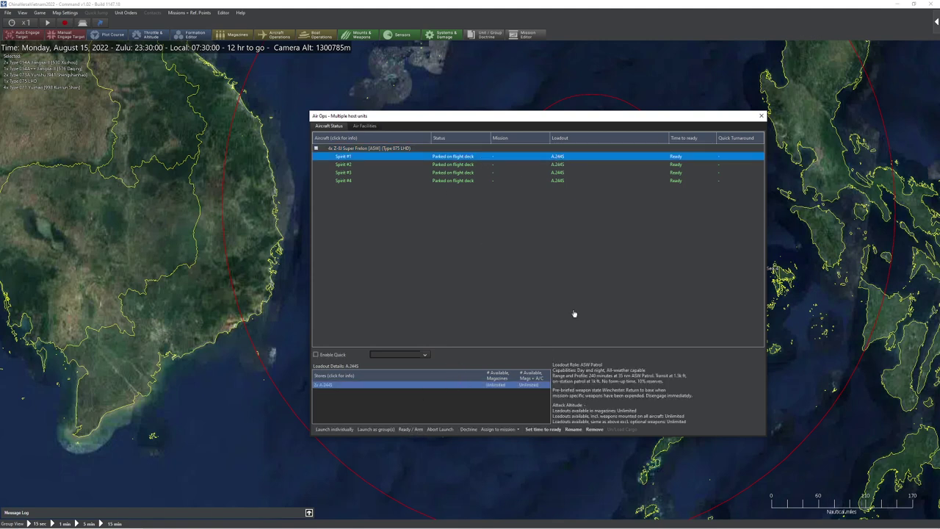
pyautogui.click(761, 115)
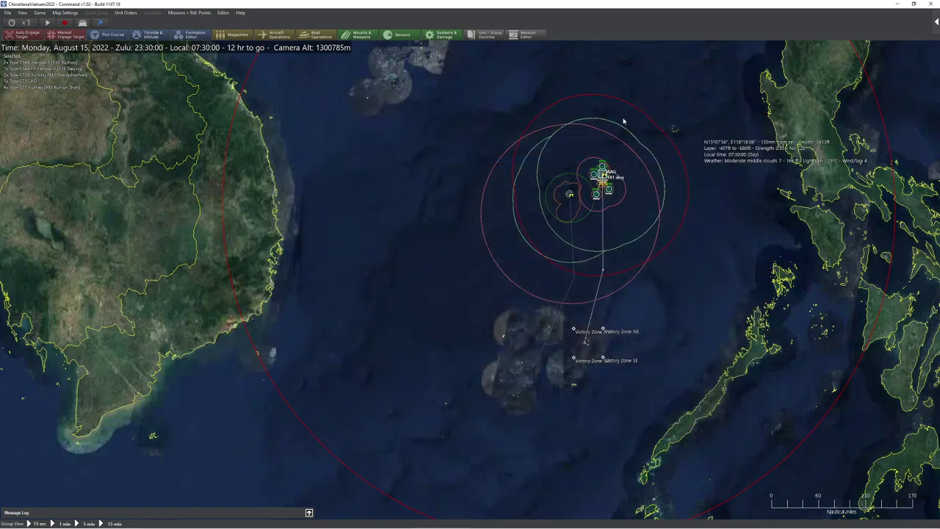
# - Open the air operations of Jialaishi AB (PLAN) in the north of the island
pyautogui.moveTo(559, 122); pyautogui.dragTo(560, 311)
pyautogui.moveTo(479, 248); pyautogui.dragTo(576, 321)
pyautogui.moveTo(448, 235); pyautogui.dragTo(541, 313)
pyautogui.scroll(5, 541, 309)
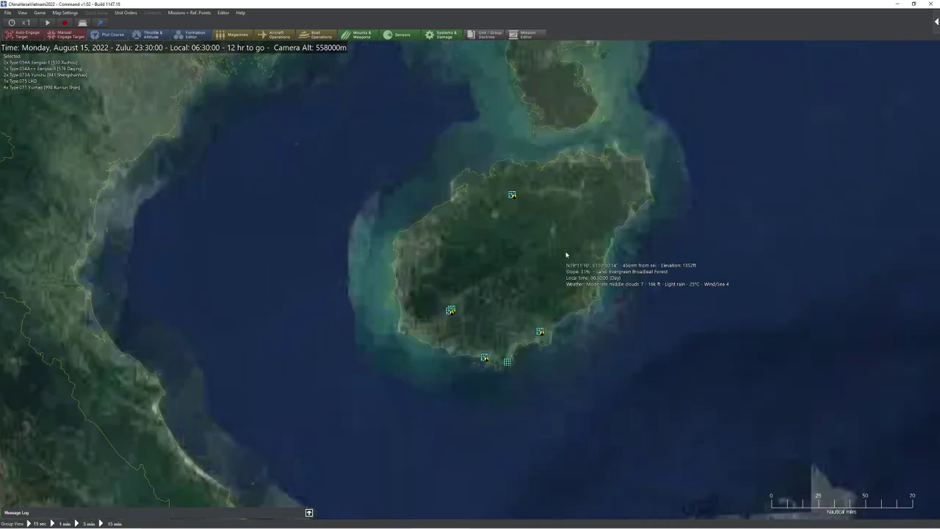
pyautogui.click(8, 12)
pyautogui.click(41, 56)
pyautogui.click(463, 197)
pyautogui.press('F6')
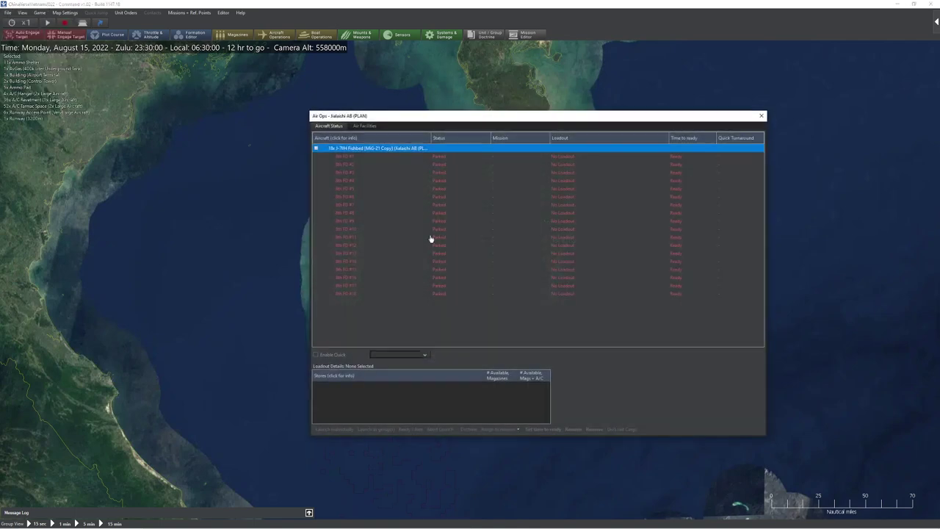
# - Ready 8th FD #1 to #8 immediately, ignoring magazines, with the A/A: PL-8 loadout
pyautogui.click(356, 156)
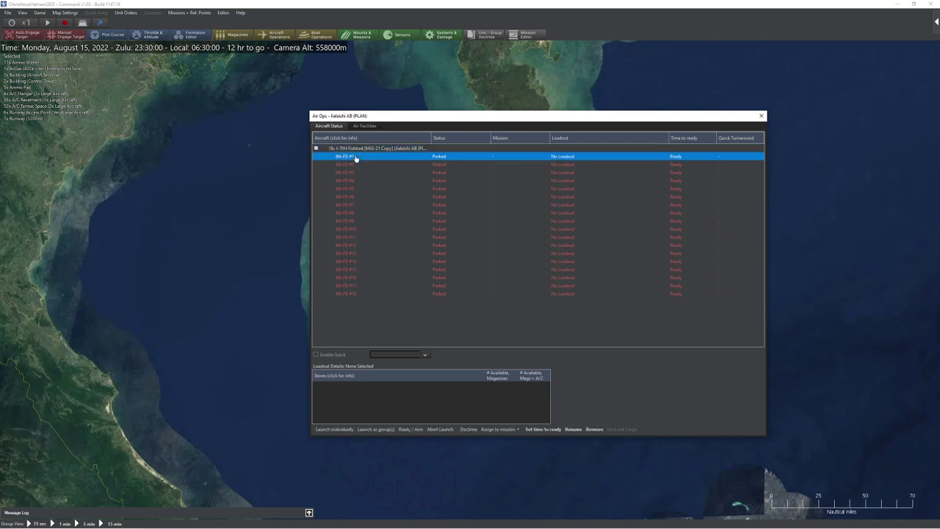
pyautogui.keyDown('shift'); pyautogui.click(360, 213); pyautogui.keyUp('shift')
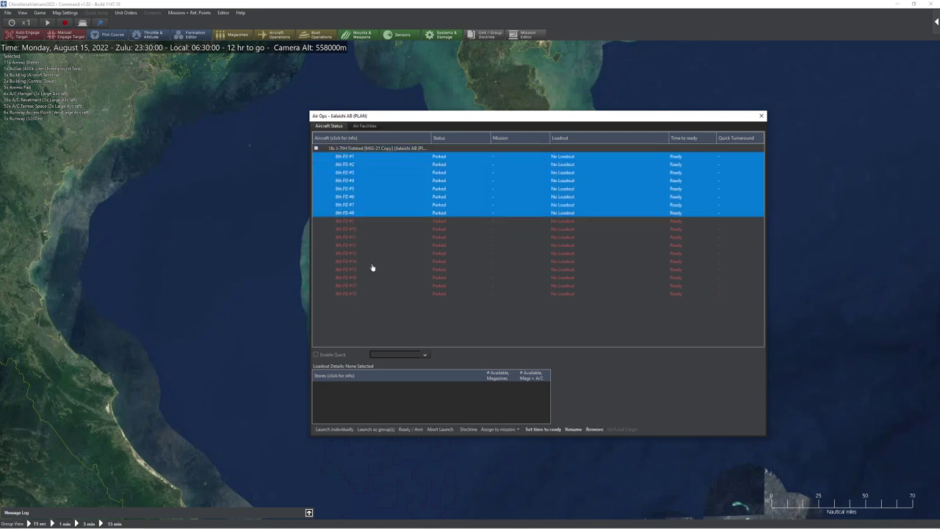
pyautogui.click(411, 429)
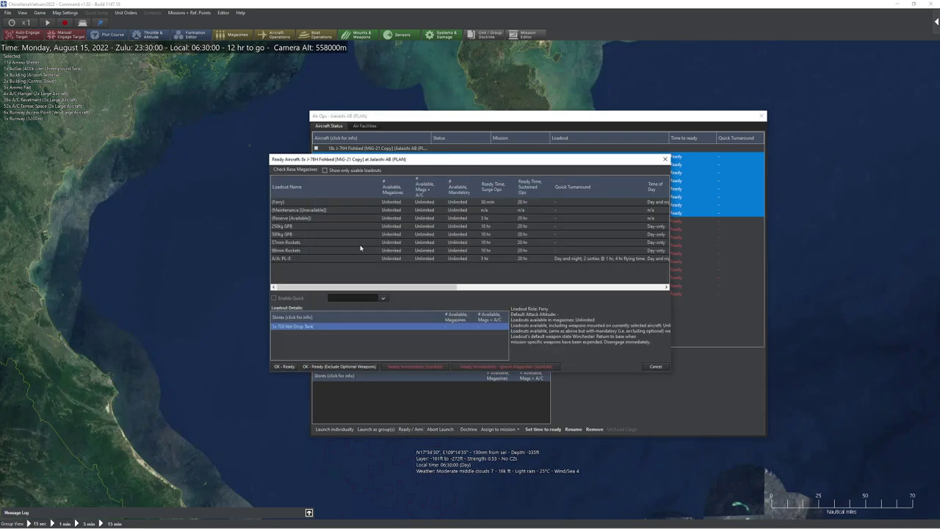
pyautogui.click(308, 258)
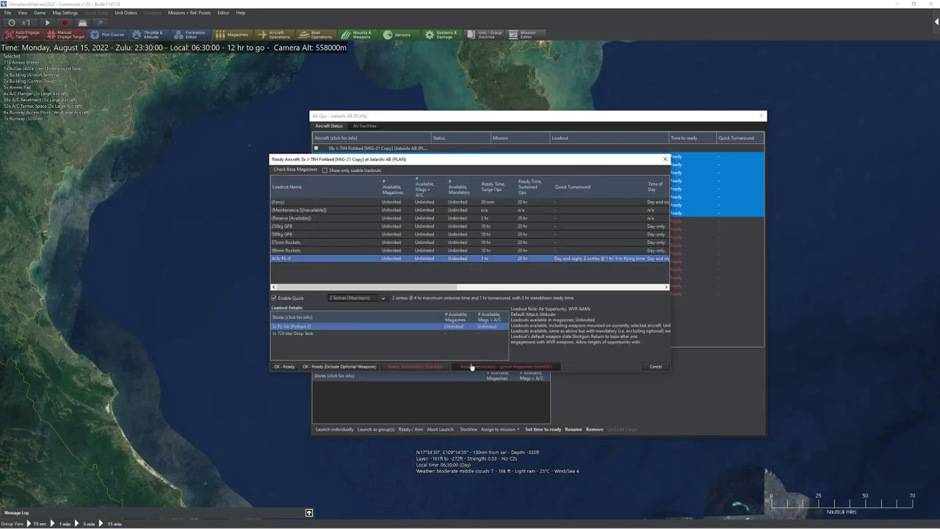
pyautogui.click(472, 366)
# - Start readying 8th FD #9 to #13 with the A/A: PL-8 loadout using the normal ready time
pyautogui.click(353, 222)
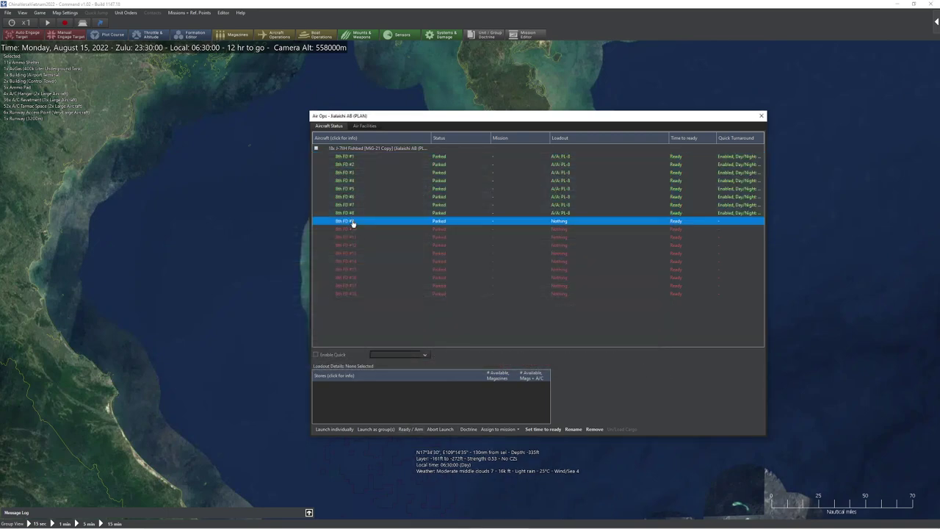
pyautogui.keyDown('shift'); pyautogui.click(354, 295); pyautogui.keyUp('shift')
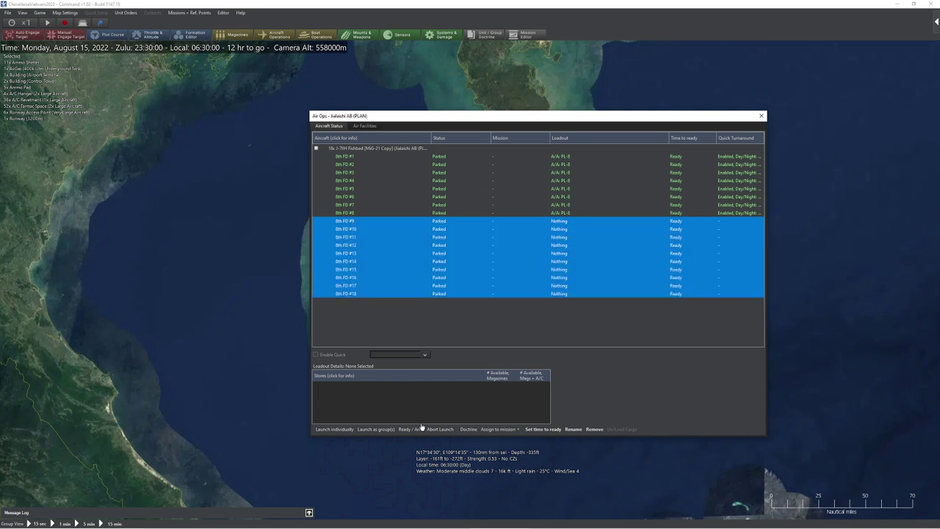
pyautogui.click(373, 232)
pyautogui.click(361, 221)
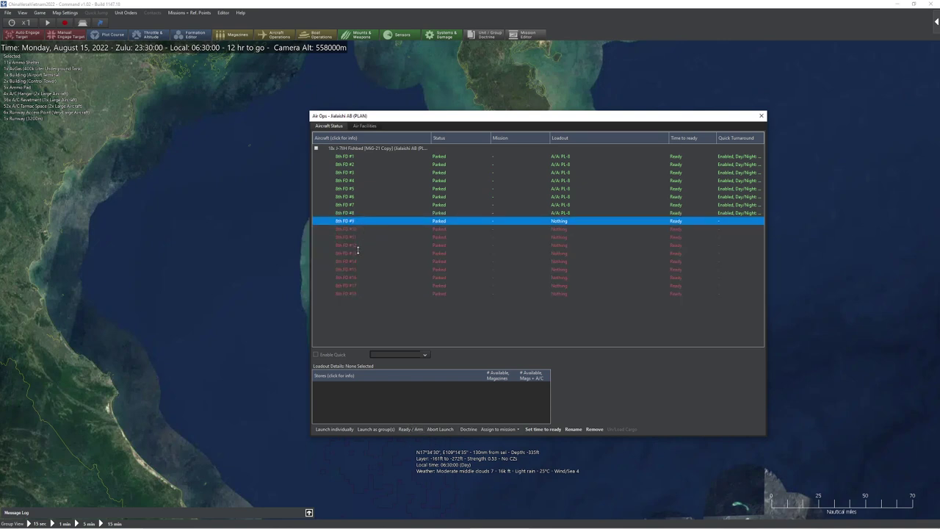
pyautogui.keyDown('shift'); pyautogui.click(358, 253); pyautogui.keyUp('shift')
pyautogui.click(409, 429)
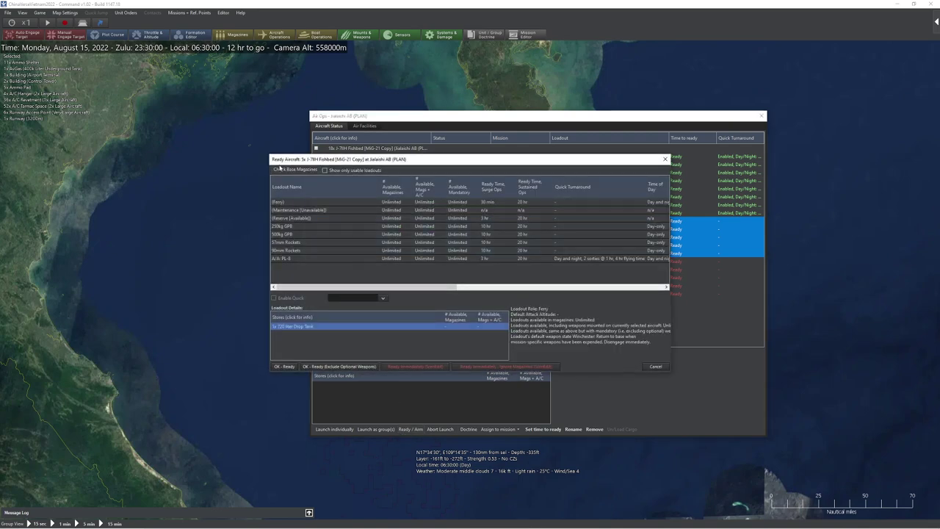
pyautogui.click(298, 259)
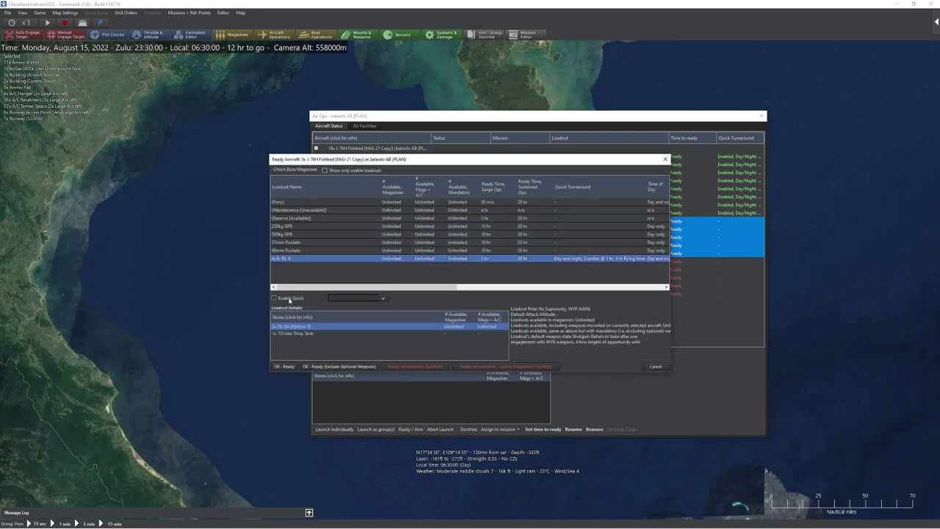
pyautogui.click(284, 365)
# - Set 8th FD #14 to #18 to Maintenance (Unavailable) and close Jialaishi AB's air operations
pyautogui.click(356, 262)
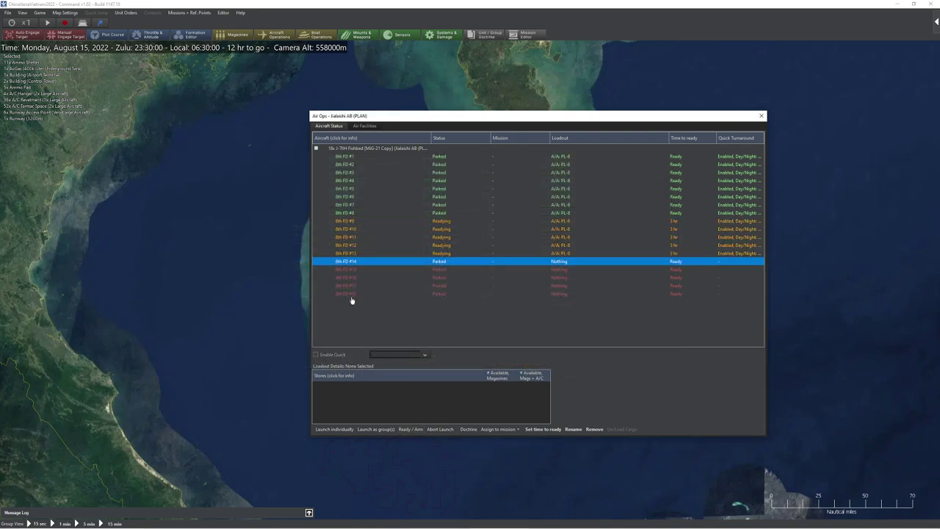
pyautogui.keyDown('shift'); pyautogui.click(352, 293); pyautogui.keyUp('shift')
pyautogui.click(409, 429)
pyautogui.doubleClick(308, 211)
pyautogui.click(366, 245)
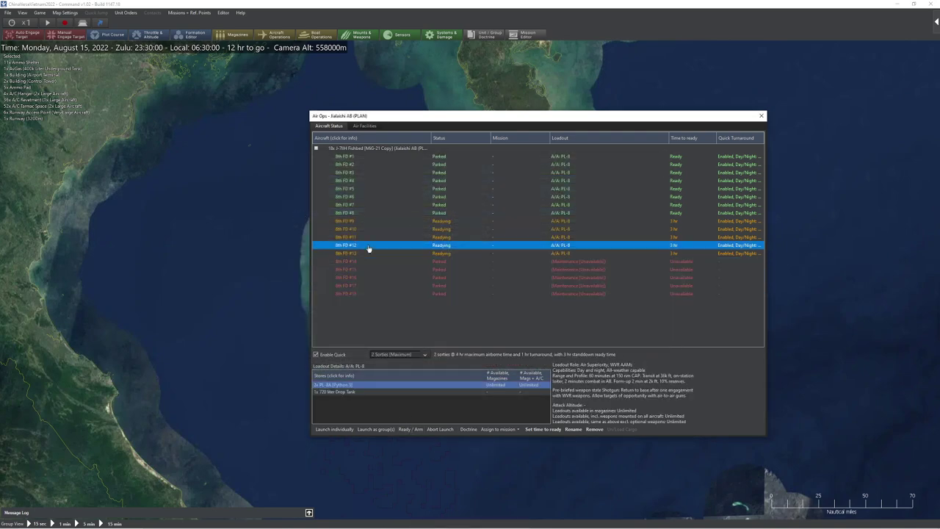
pyautogui.click(760, 116)
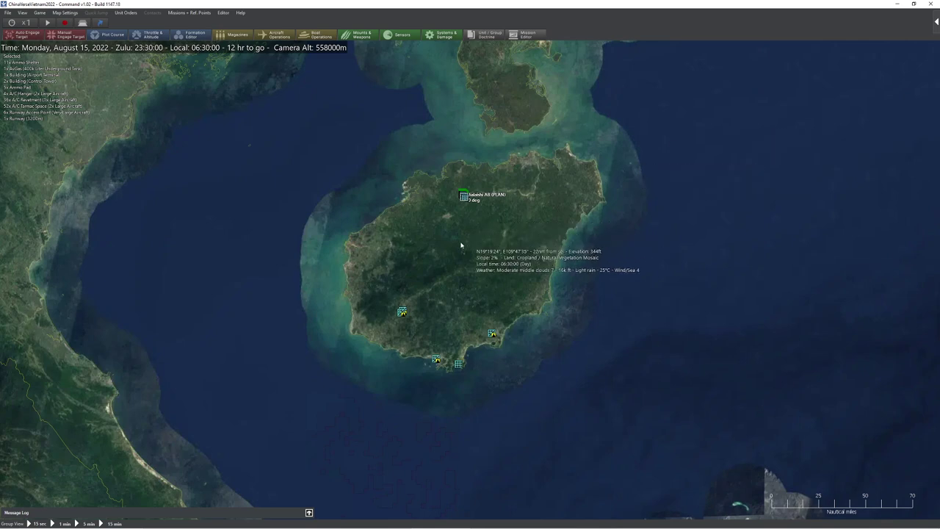
# - Open the air operations of Foluo Northeast AB (PLAN) in the southwest of the island
pyautogui.scroll(4, 411, 316)
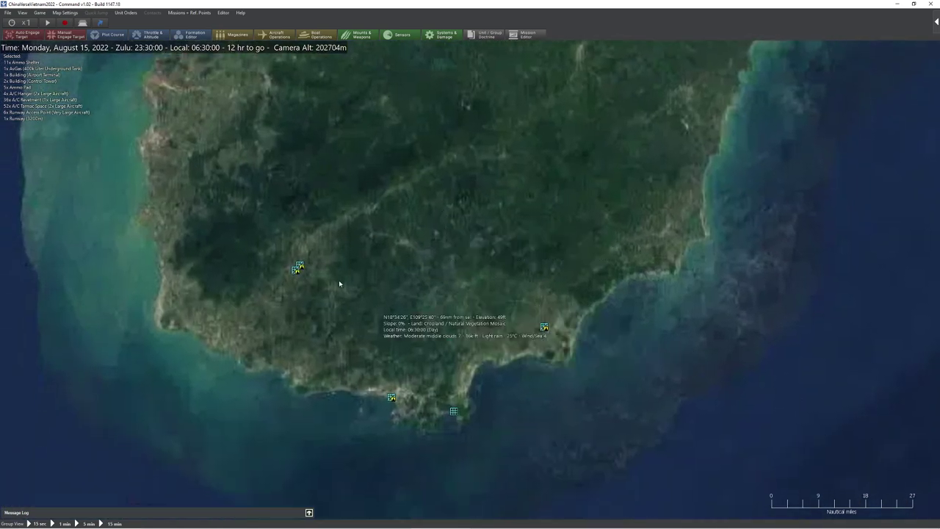
pyautogui.click(300, 266)
pyautogui.press('F6')
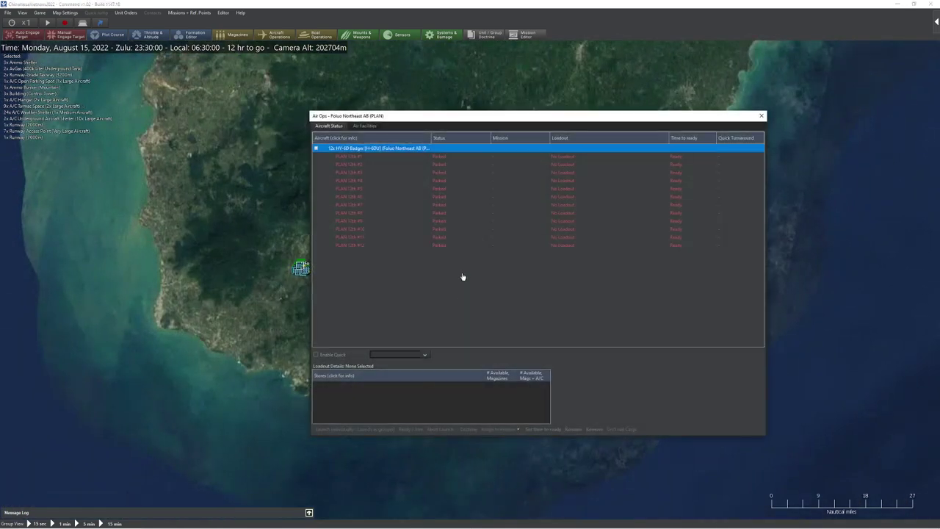
# - Examine the HY-6D Badger's database entry, including its aircraft loadouts and the C-611 [YJ-61] missile
pyautogui.click(349, 156)
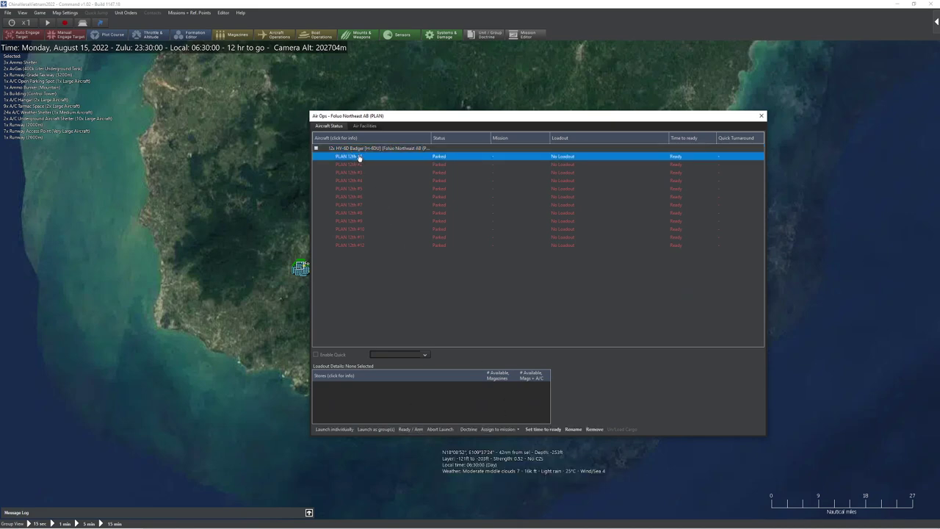
pyautogui.doubleClick(359, 157)
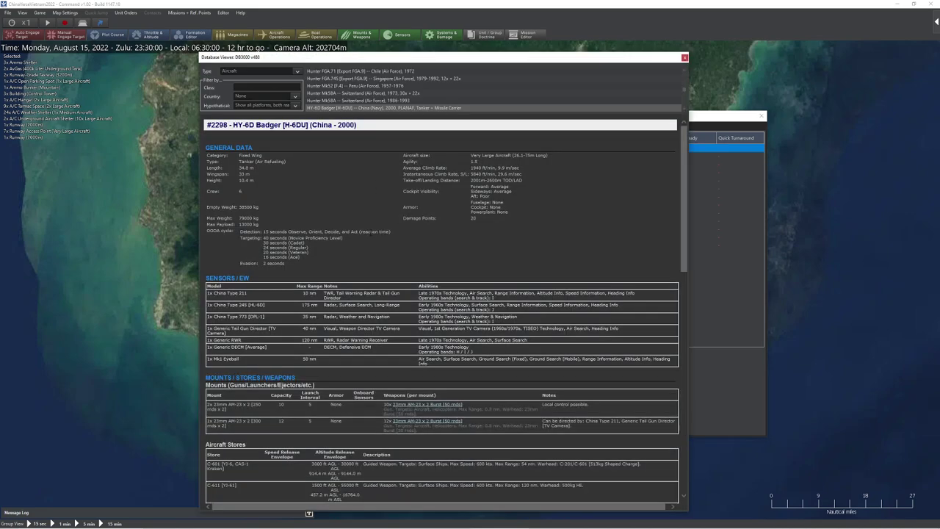
pyautogui.scroll(-8, 366, 261)
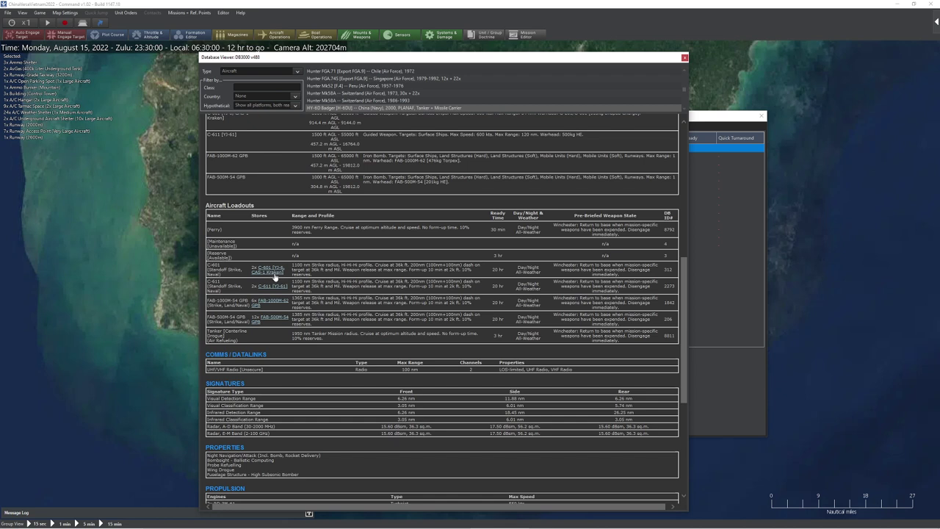
pyautogui.scroll(-2, 225, 222)
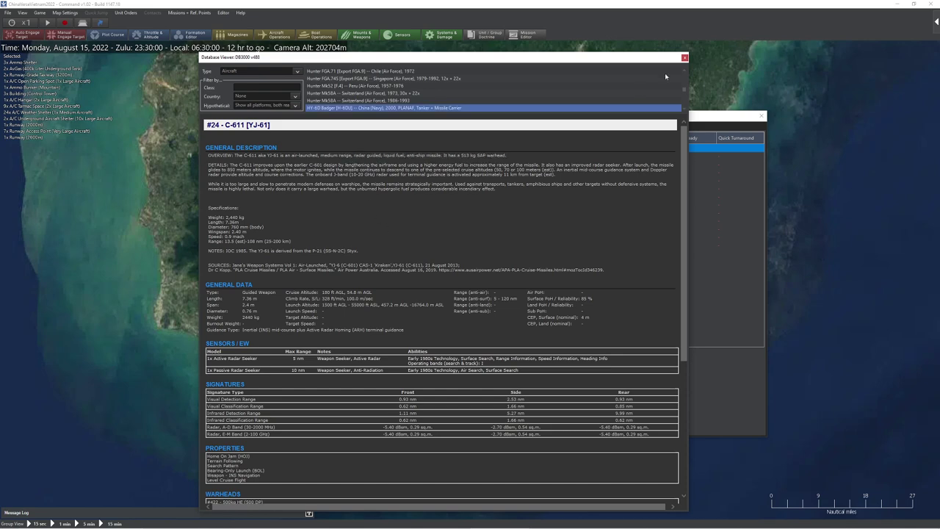
pyautogui.click(683, 58)
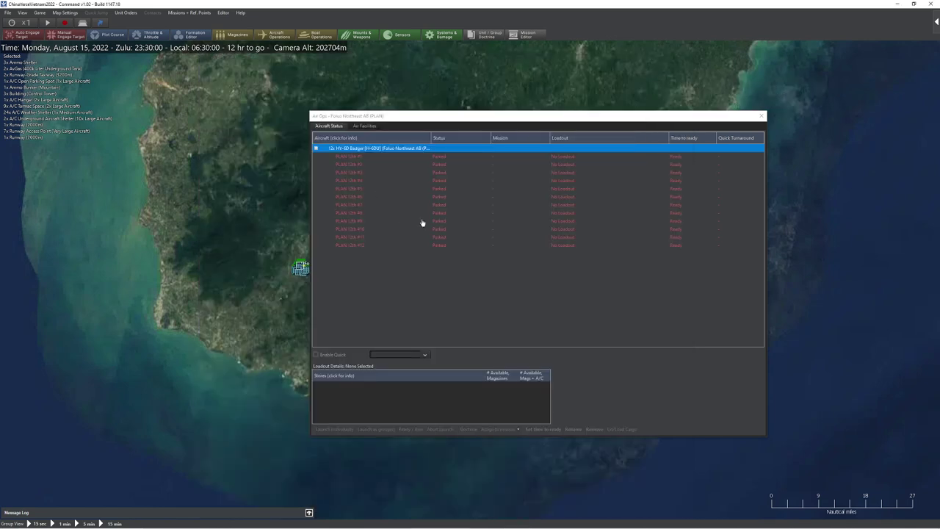
pyautogui.moveTo(414, 118); pyautogui.dragTo(392, 115)
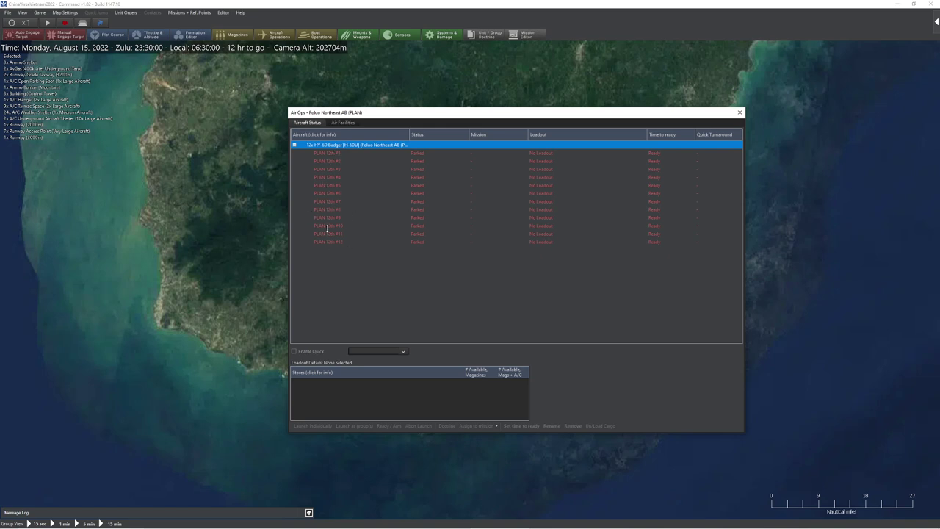
# - Check the C-611 loadout option for PLAN 12th #12 and leave the loadout selection without applying it
pyautogui.click(338, 245)
pyautogui.click(389, 426)
pyautogui.click(305, 234)
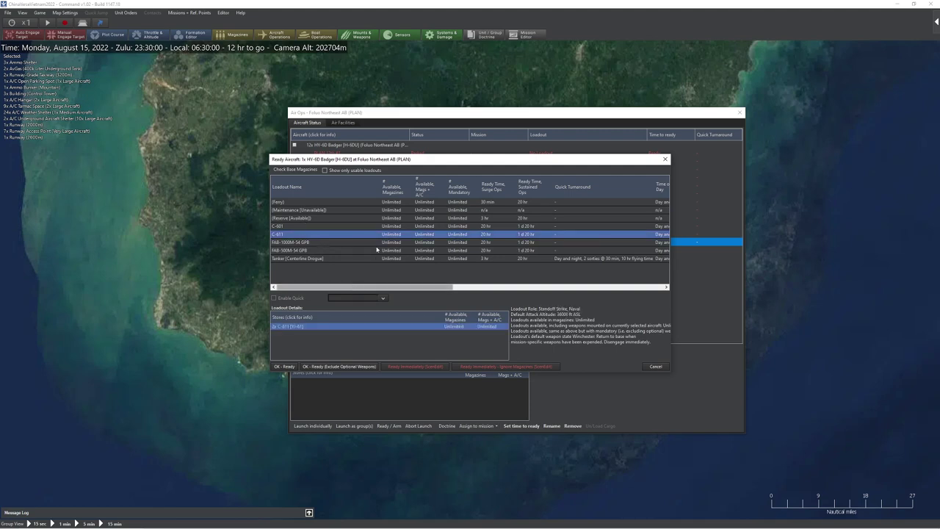
pyautogui.click(664, 159)
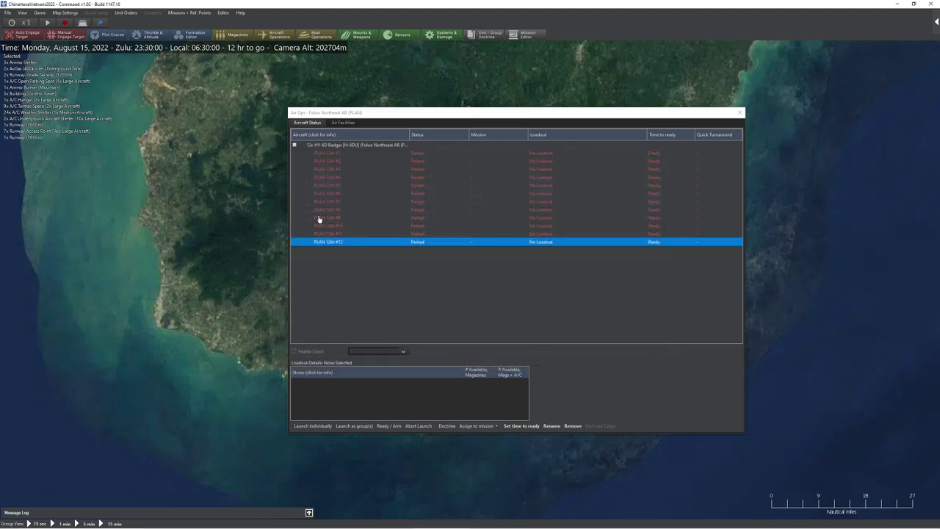
pyautogui.scroll(-5, 253, 246)
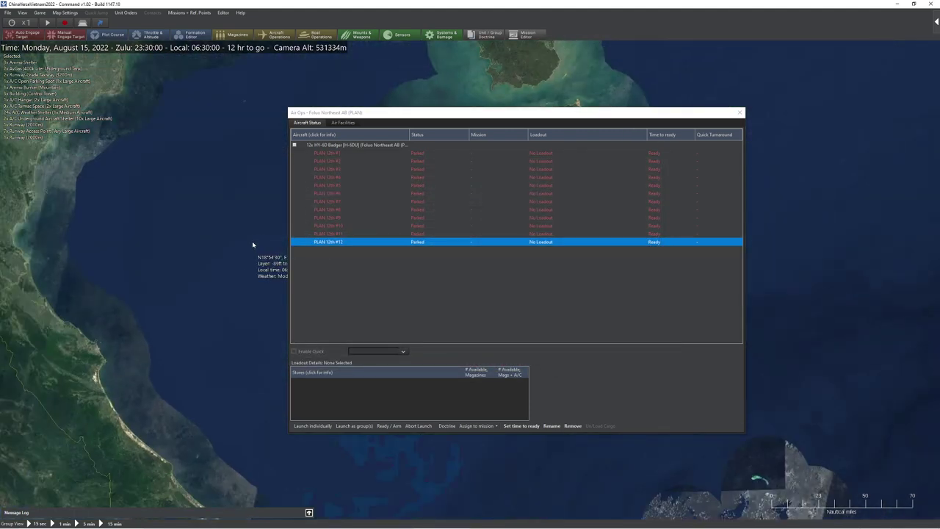
# - Ready PLAN 12th #1 to #6 immediately, ignoring magazines, with the Tanker [Centerline Drogue] loadout and quick turnaround enabled
pyautogui.click(334, 154)
pyautogui.keyDown('shift'); pyautogui.click(346, 194); pyautogui.keyUp('shift')
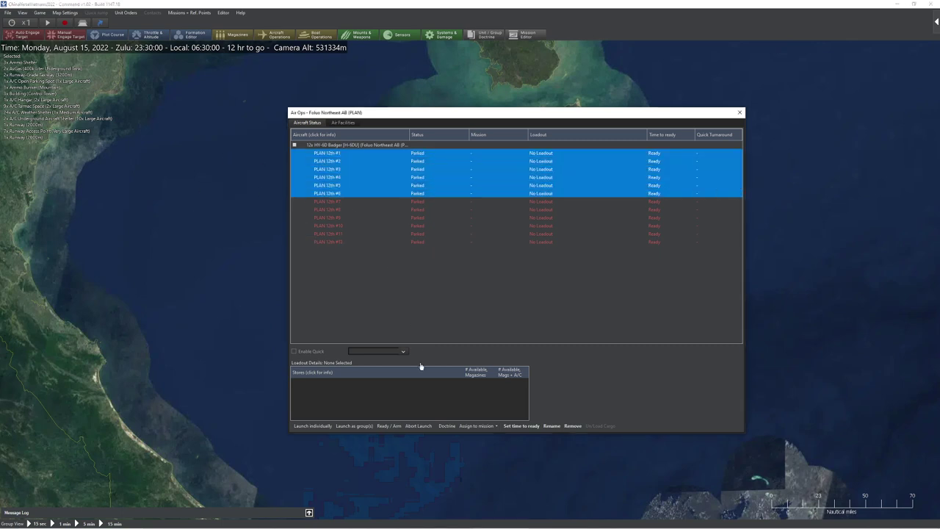
pyautogui.click(389, 426)
pyautogui.click(311, 257)
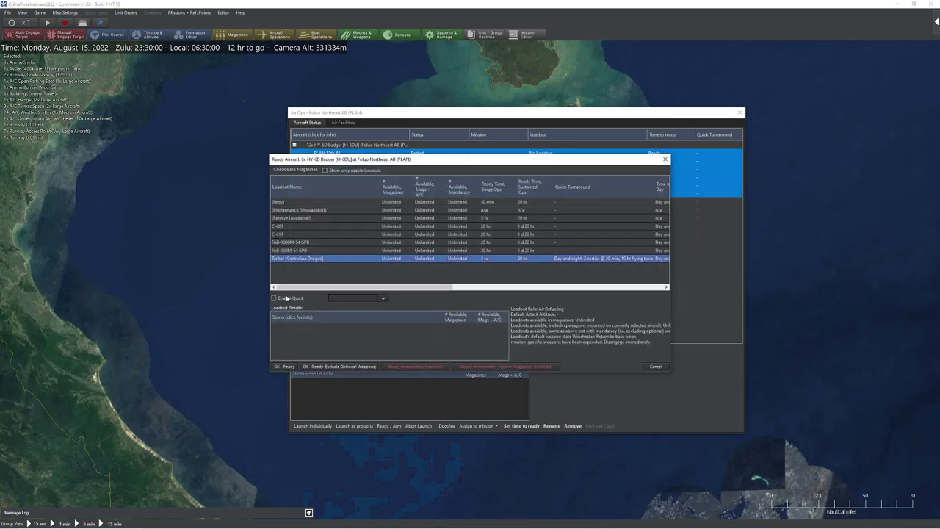
pyautogui.click(478, 366)
# - Start readying PLAN 12th #7 to #12 with the C-601 loadout, comparing it with C-611 first
pyautogui.click(331, 204)
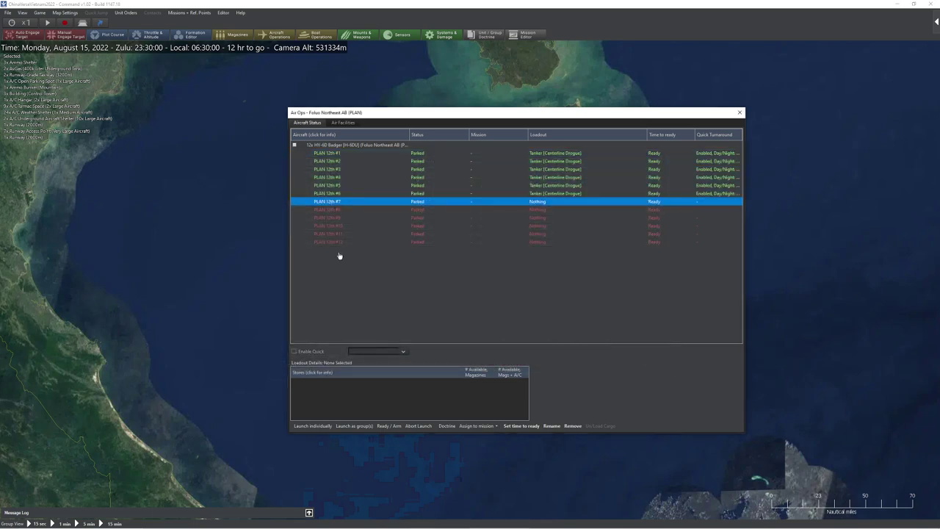
pyautogui.keyDown('shift'); pyautogui.click(342, 243); pyautogui.keyUp('shift')
pyautogui.click(390, 426)
pyautogui.click(390, 426)
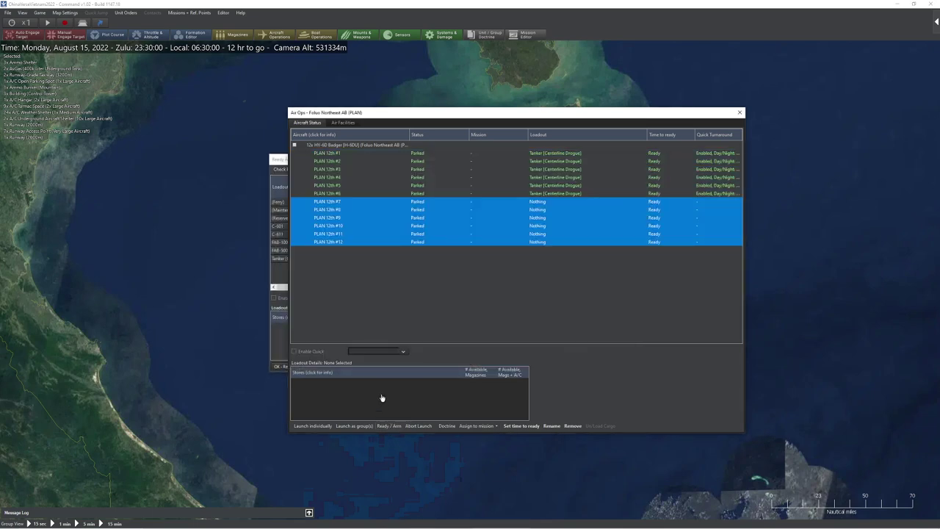
pyautogui.click(281, 161)
pyautogui.click(299, 234)
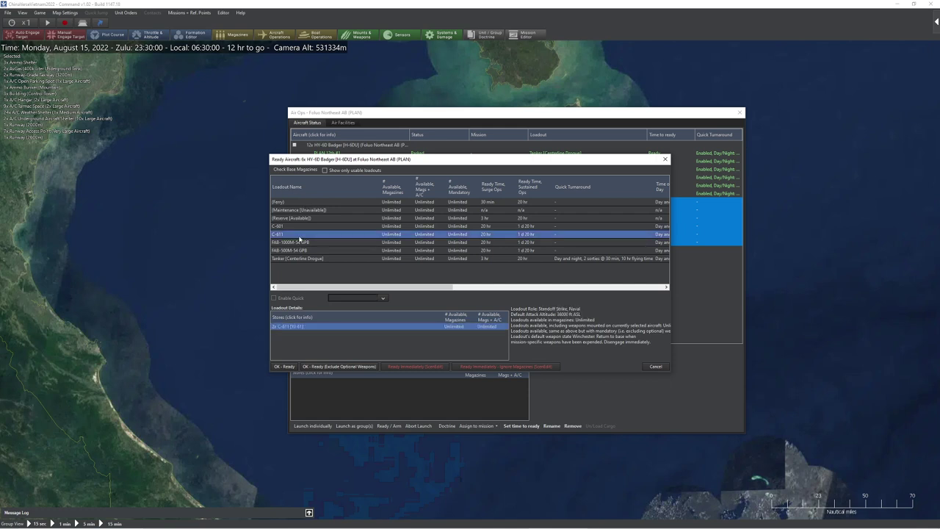
pyautogui.click(313, 226)
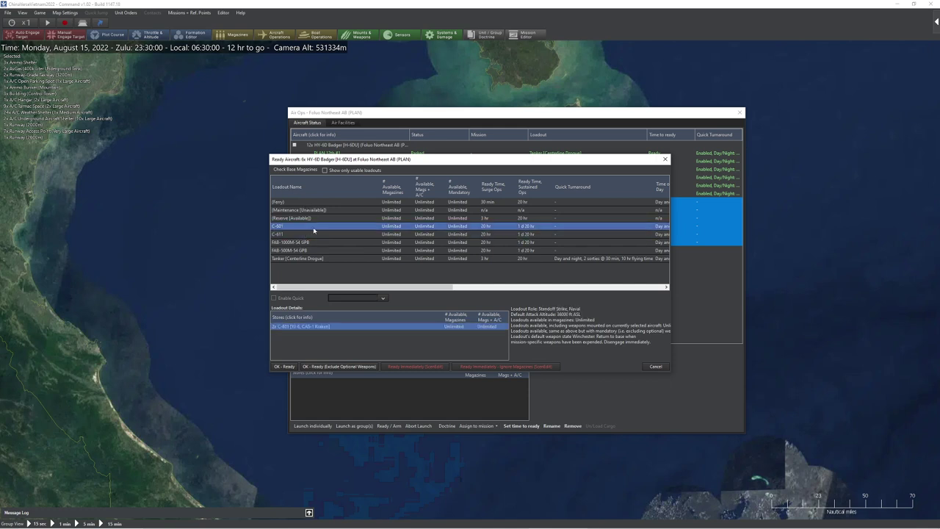
pyautogui.click(499, 234)
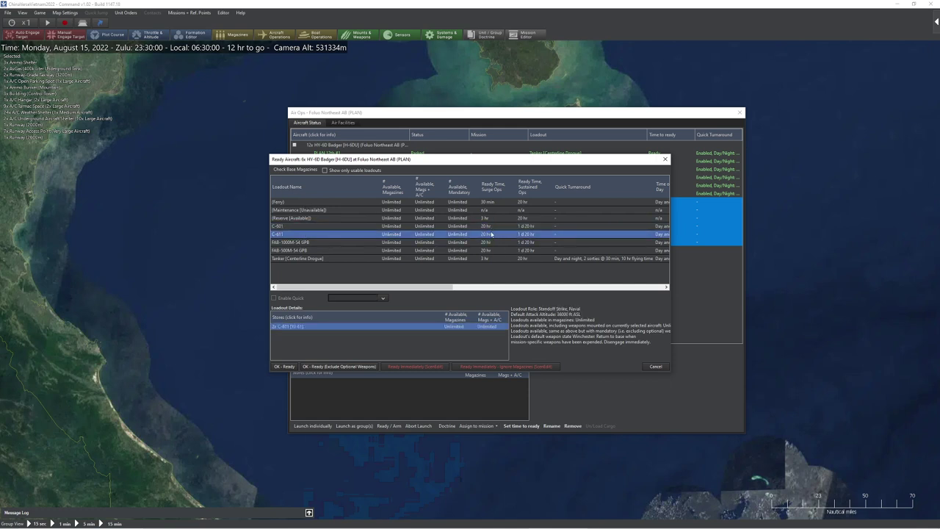
pyautogui.doubleClick(489, 228)
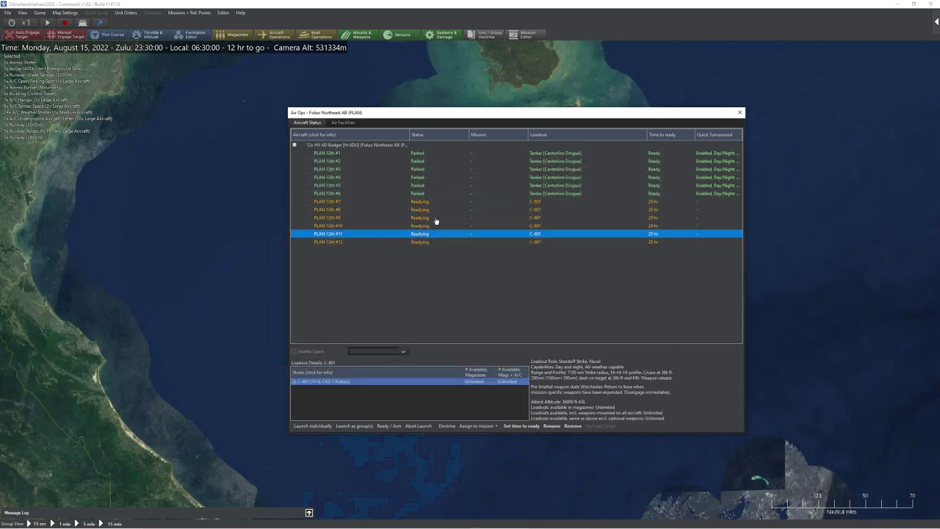
# - Set the time to ready of PLAN 12th #7 to #12 to 10 hours and close Foluo Northeast AB's air operations
pyautogui.click(534, 201)
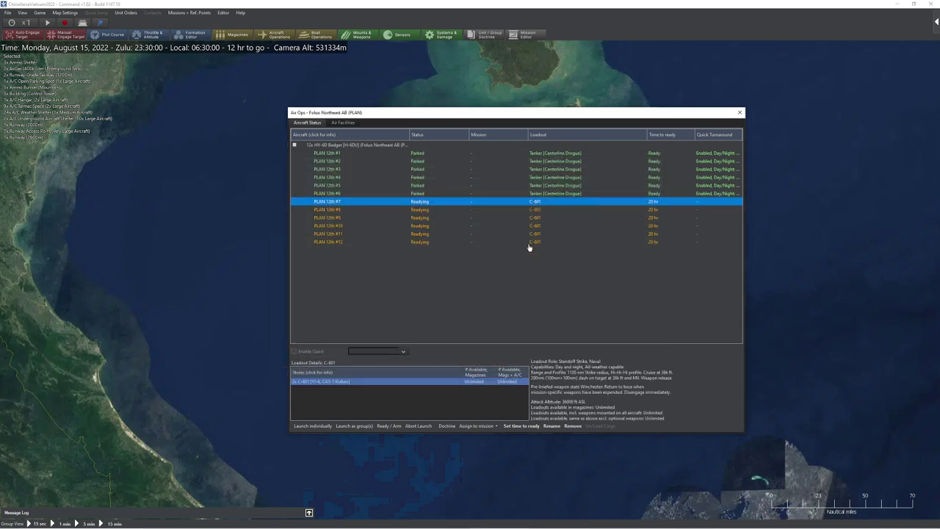
pyautogui.keyDown('shift'); pyautogui.click(502, 243); pyautogui.keyUp('shift')
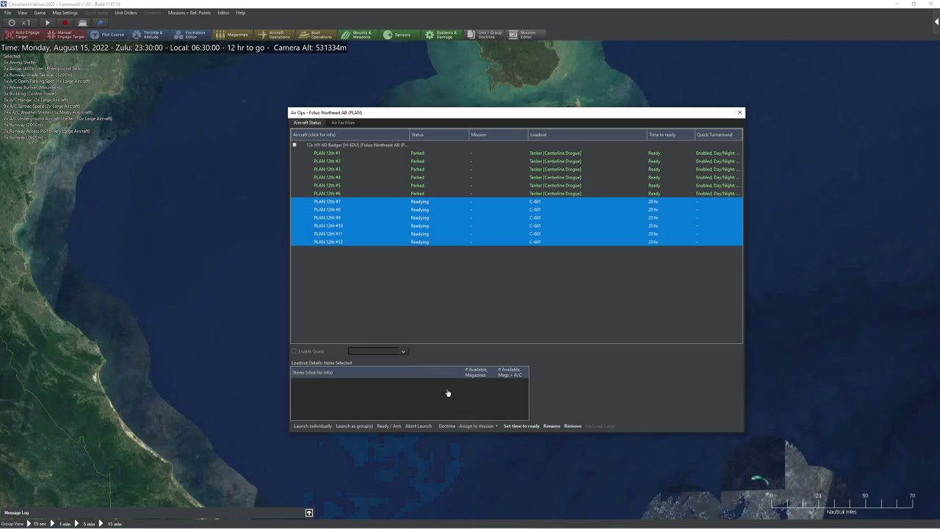
pyautogui.click(521, 425)
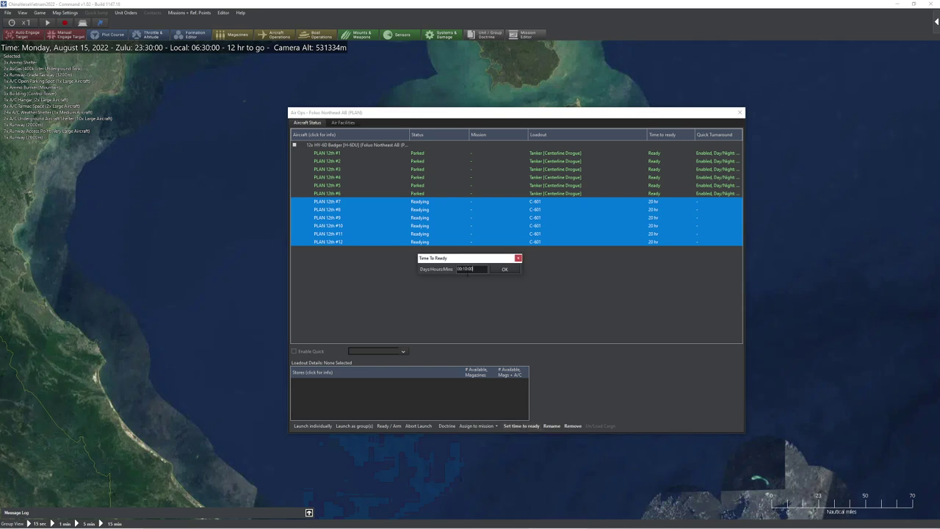
pyautogui.click(503, 269)
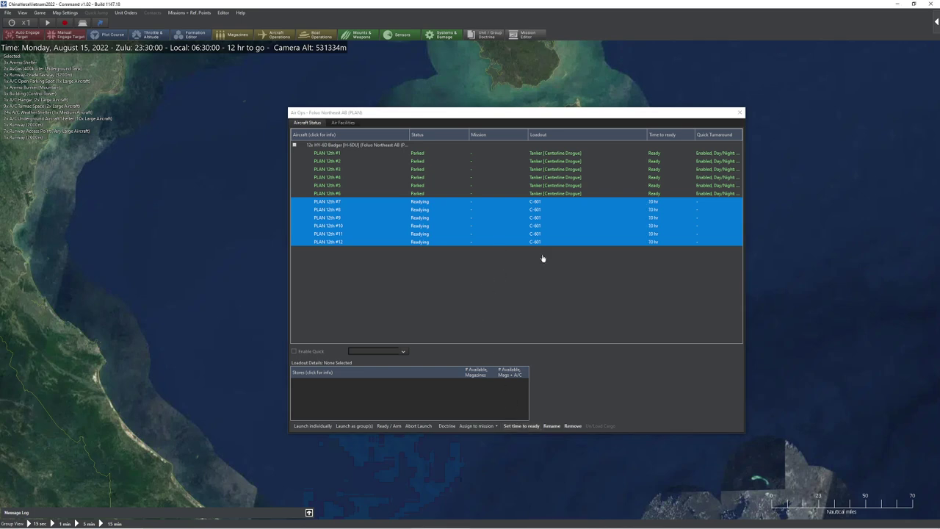
pyautogui.click(458, 178)
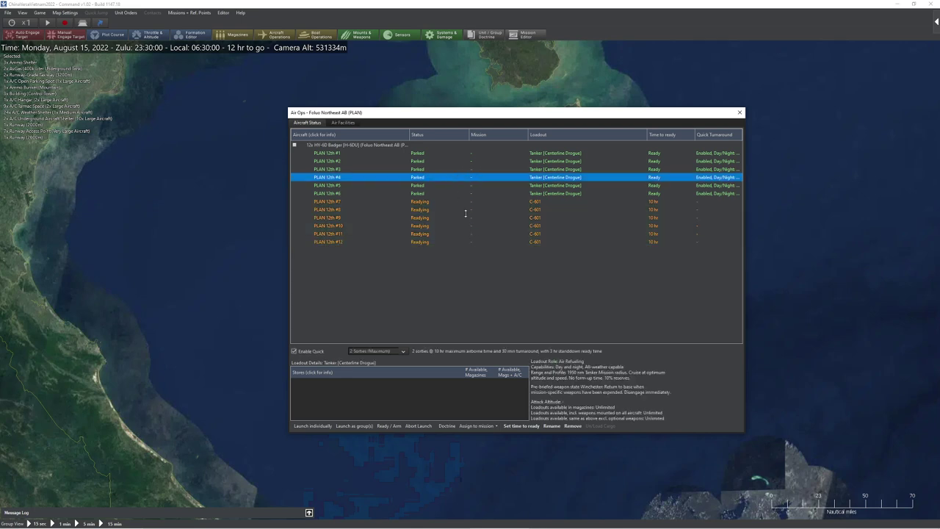
pyautogui.click(538, 202)
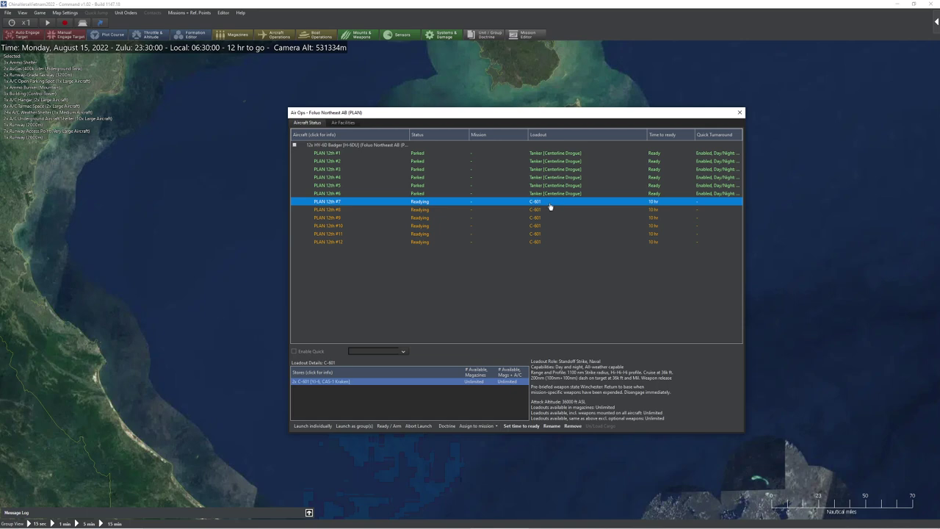
pyautogui.click(740, 113)
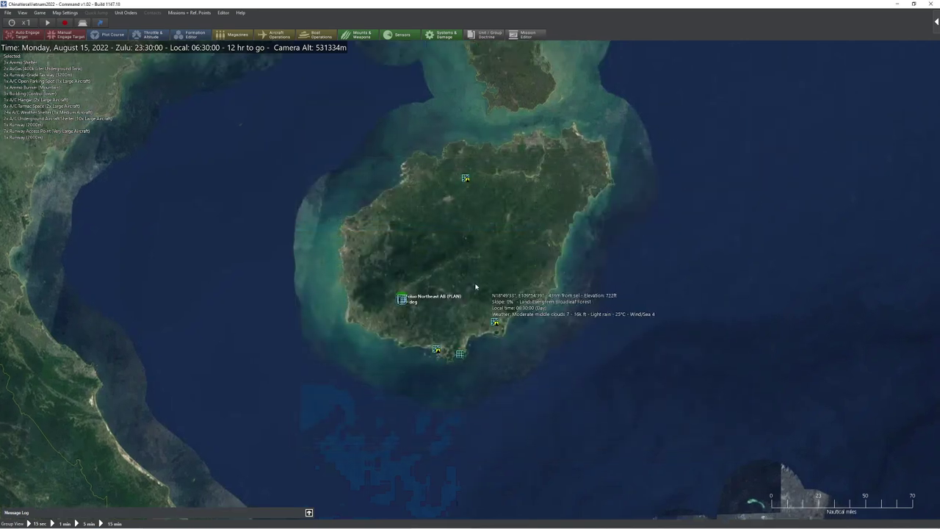
# - Save the scenario and open the air operations of the PLAN Ledong air base
pyautogui.click(9, 13)
pyautogui.click(37, 59)
pyautogui.scroll(10, 433, 334)
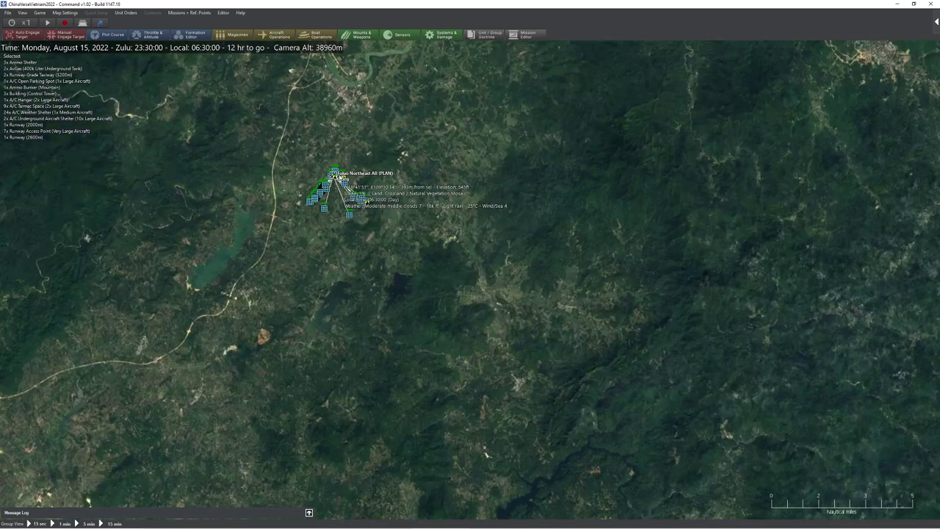
pyautogui.scroll(-5, 485, 308)
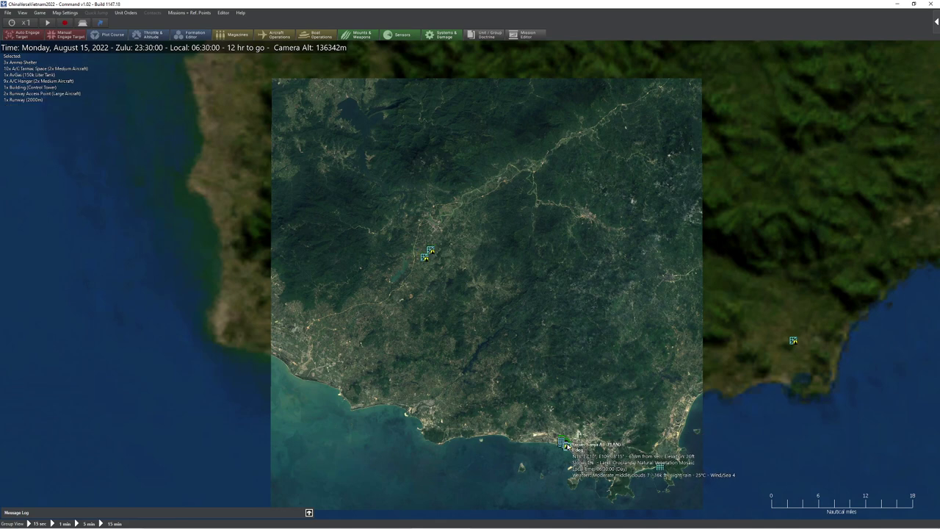
pyautogui.click(432, 253)
pyautogui.press('F6')
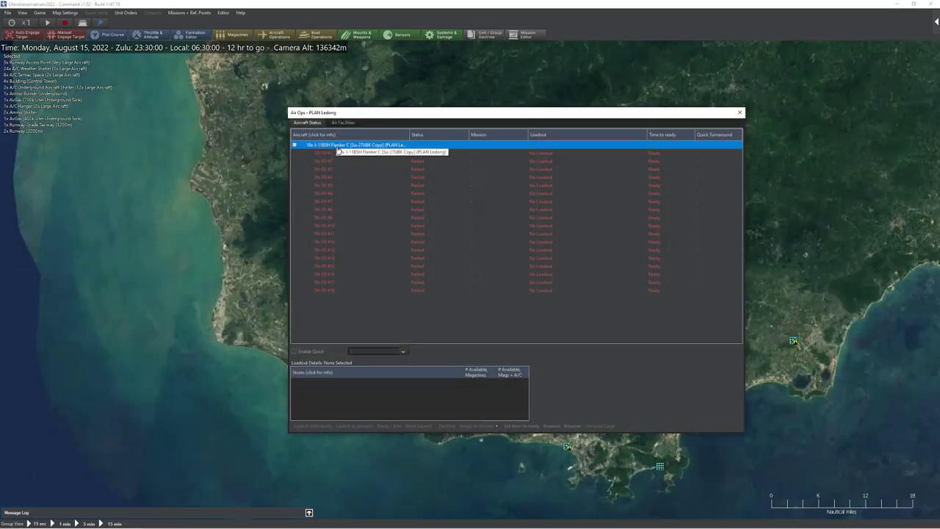
# - Examine the J-11BSH Flanker C's database entry and the YJ-91 / AS-17 Krypton C loadout available to 7th FD #1
pyautogui.click(338, 149)
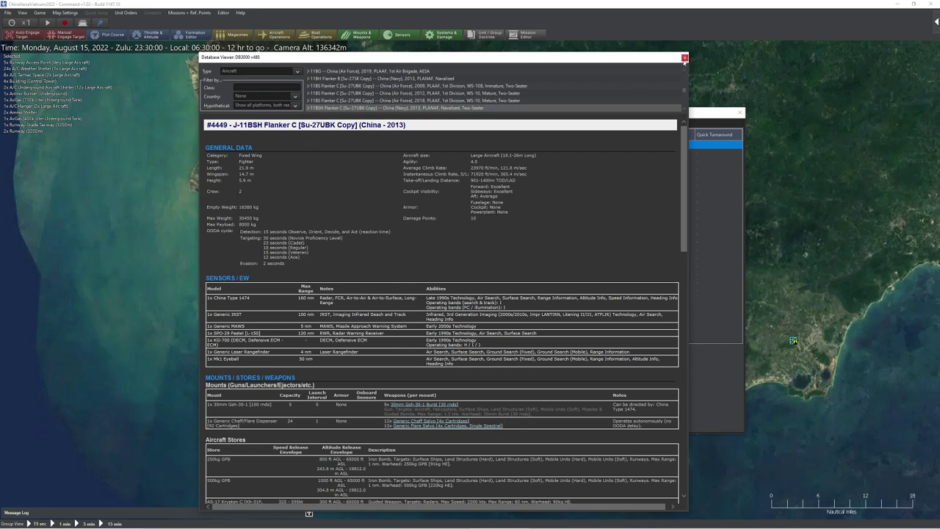
pyautogui.click(685, 57)
pyautogui.click(342, 154)
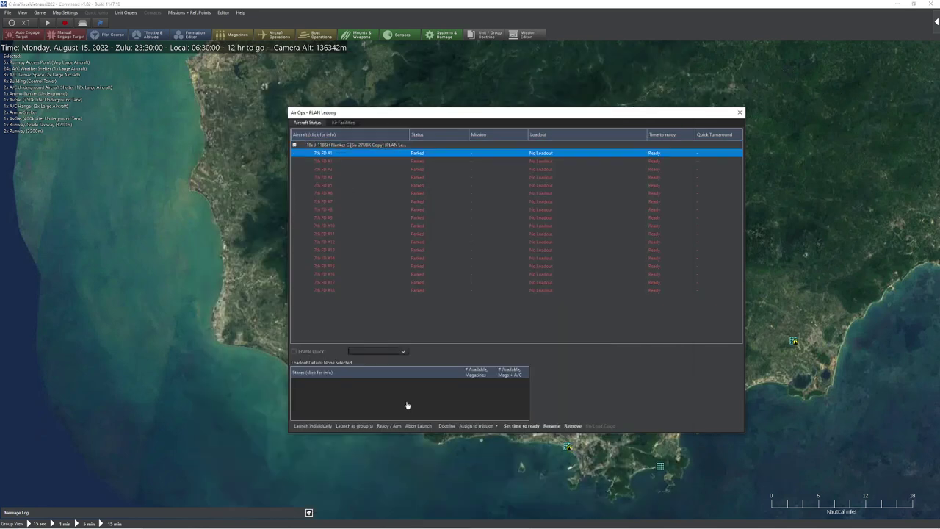
pyautogui.click(389, 426)
pyautogui.scroll(-1, 328, 234)
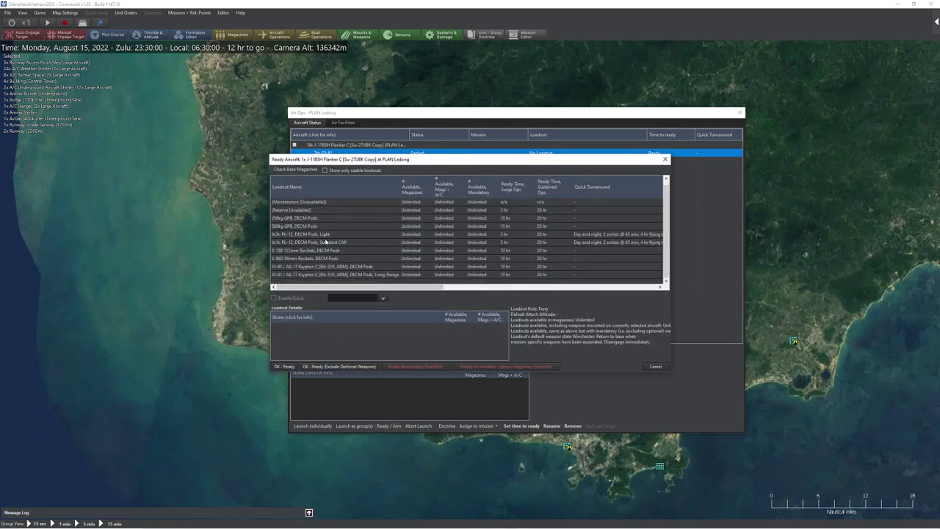
pyautogui.click(327, 267)
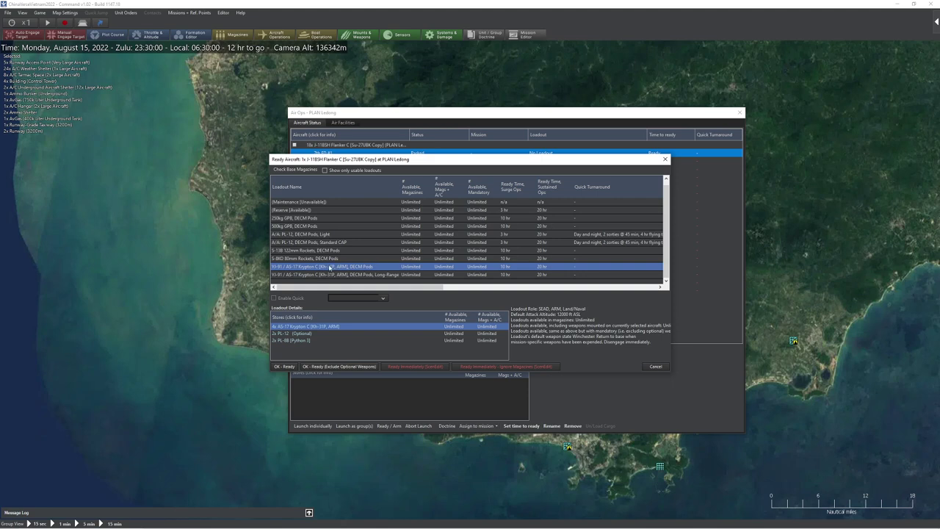
pyautogui.click(666, 159)
# - Ready 7th FD #1 to #8 immediately, ignoring magazines, with the A/A: PL-12, DECM Pods, Standard CAP loadout and quick turnaround enabled
pyautogui.scroll(-5, 230, 225)
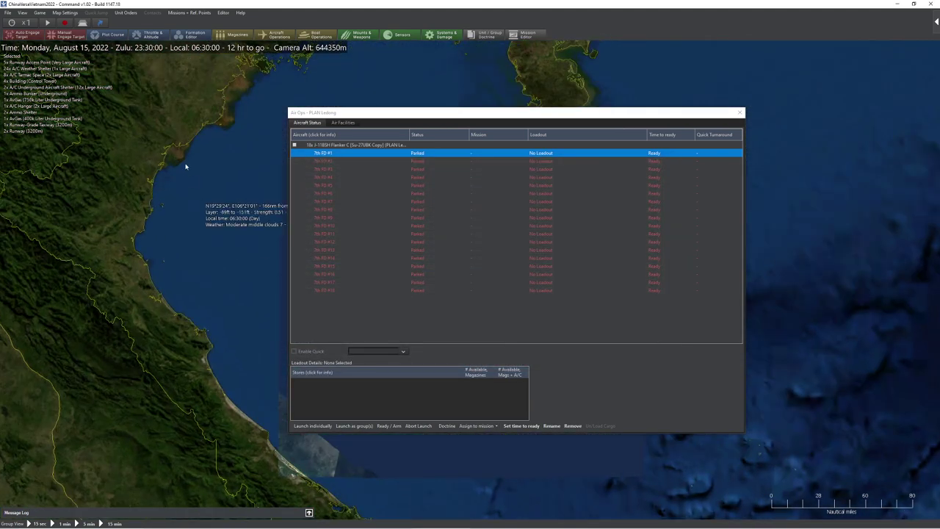
pyautogui.scroll(1, 127, 197)
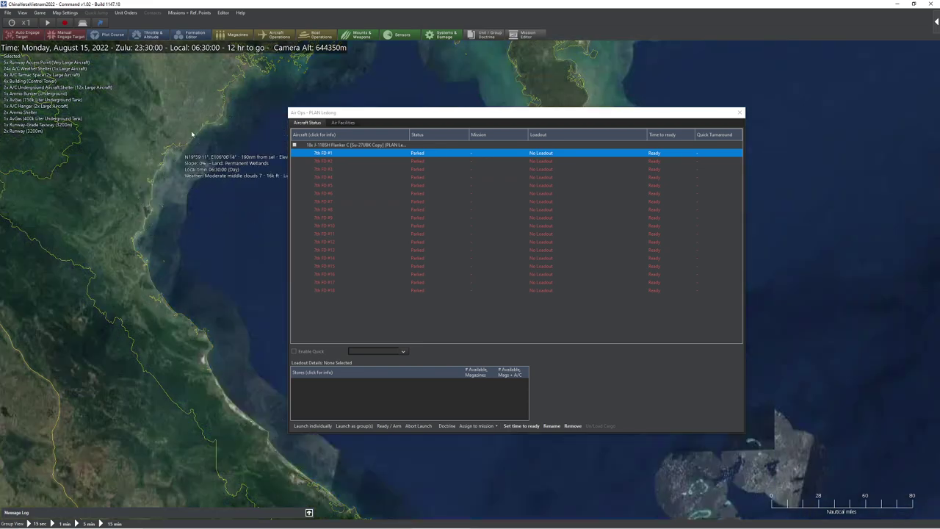
pyautogui.moveTo(200, 110); pyautogui.dragTo(173, 149)
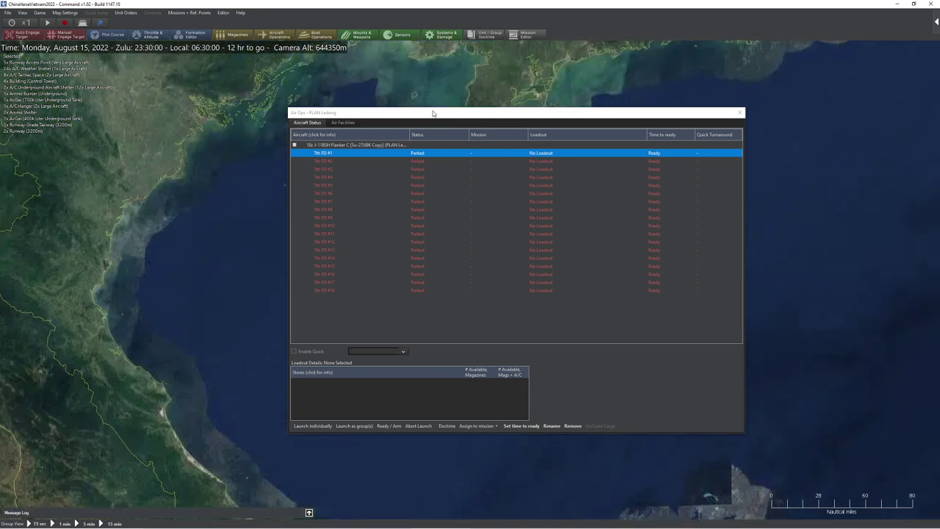
pyautogui.moveTo(433, 113); pyautogui.dragTo(523, 116)
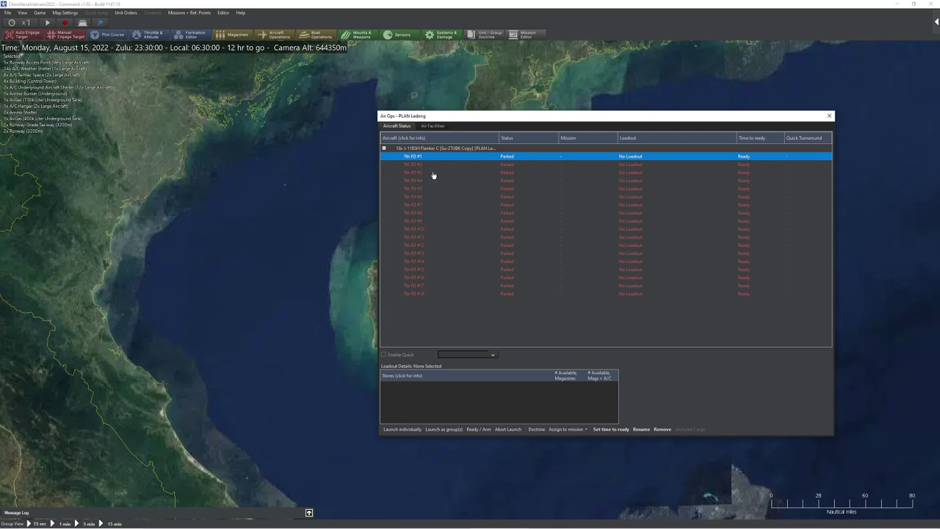
pyautogui.keyDown('shift'); pyautogui.click(429, 212); pyautogui.keyUp('shift')
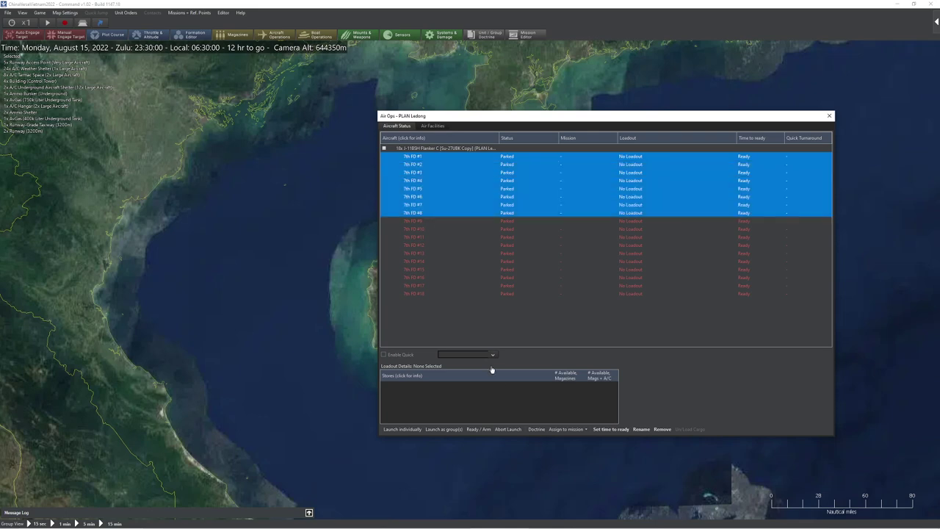
pyautogui.click(481, 430)
pyautogui.scroll(-1, 331, 243)
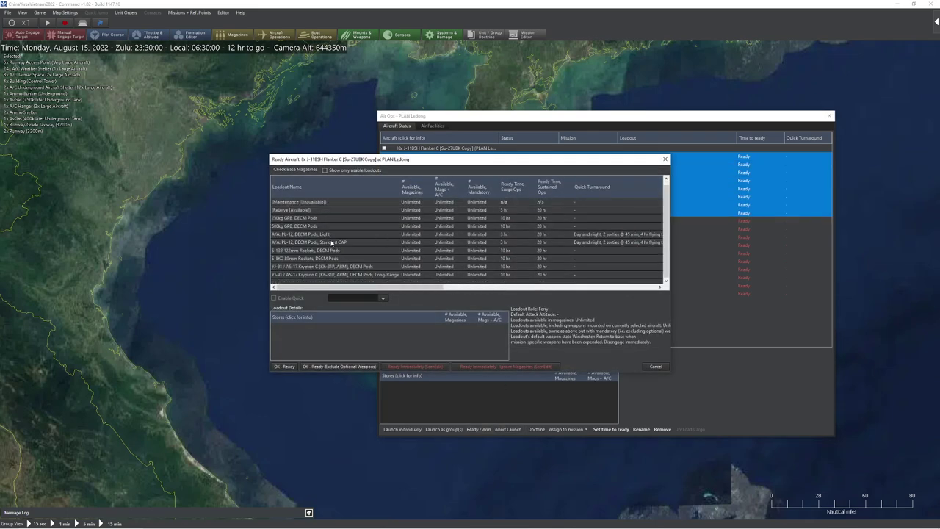
pyautogui.click(359, 267)
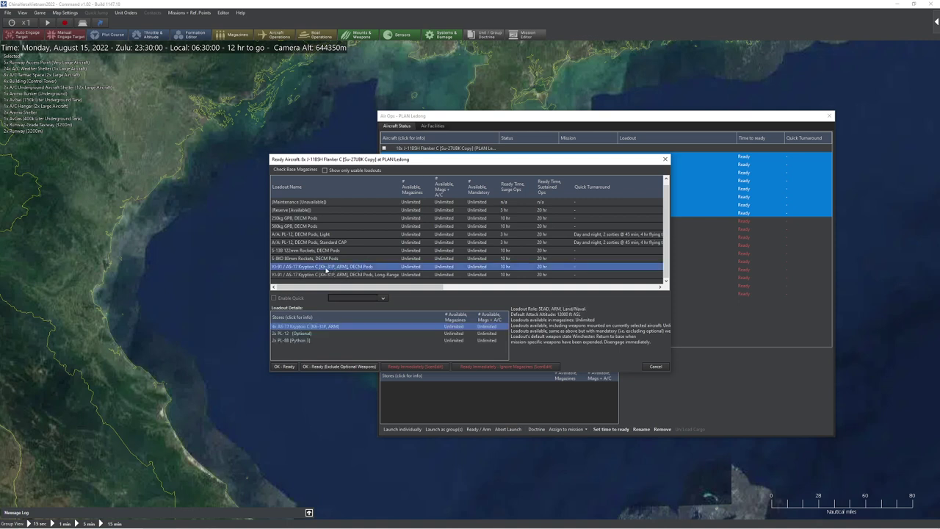
pyautogui.click(331, 242)
pyautogui.click(292, 298)
pyautogui.click(507, 367)
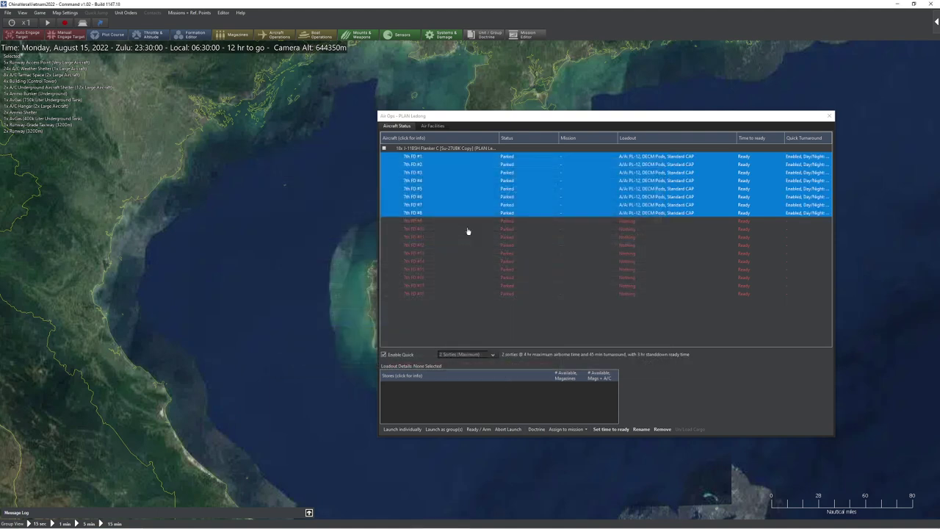
# - Ready 7th FD #9 to #12 immediately, ignoring magazines, with the YJ-91 / AS-17 Krypton C [Kh-31P, ARM], DECM Pods loadout
pyautogui.click(429, 225)
pyautogui.keyDown('shift'); pyautogui.click(431, 247); pyautogui.keyUp('shift')
pyautogui.click(479, 429)
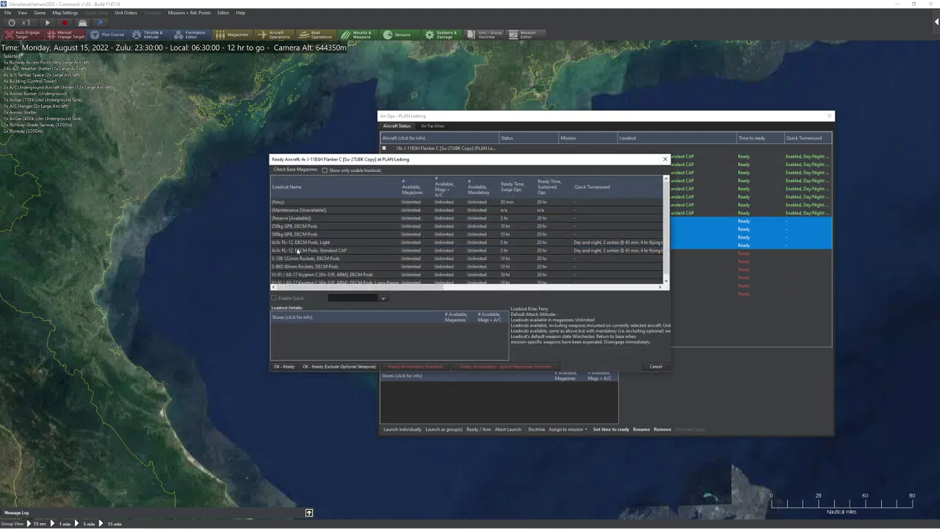
pyautogui.scroll(-1, 345, 257)
pyautogui.click(361, 267)
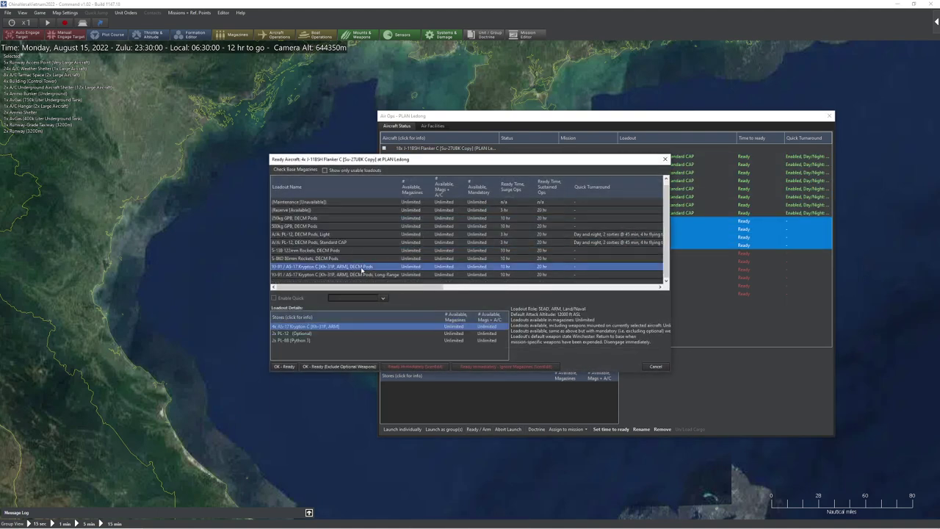
pyautogui.click(507, 366)
# - Assign the Maintenance (Unavailable) loadout to 7th FD #13 to #18 and close PLAN Ledong's air operations
pyautogui.click(428, 254)
pyautogui.keyDown('shift'); pyautogui.click(429, 293); pyautogui.keyUp('shift')
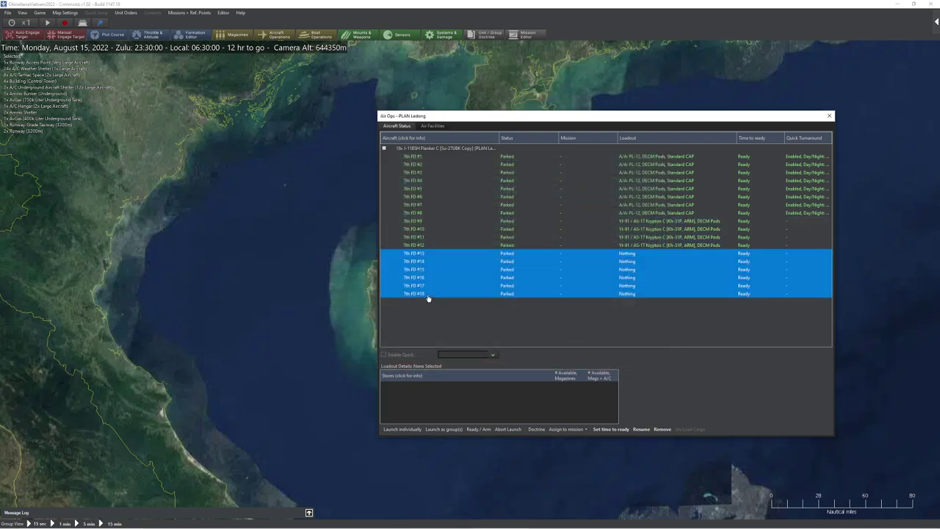
pyautogui.click(483, 428)
pyautogui.doubleClick(309, 210)
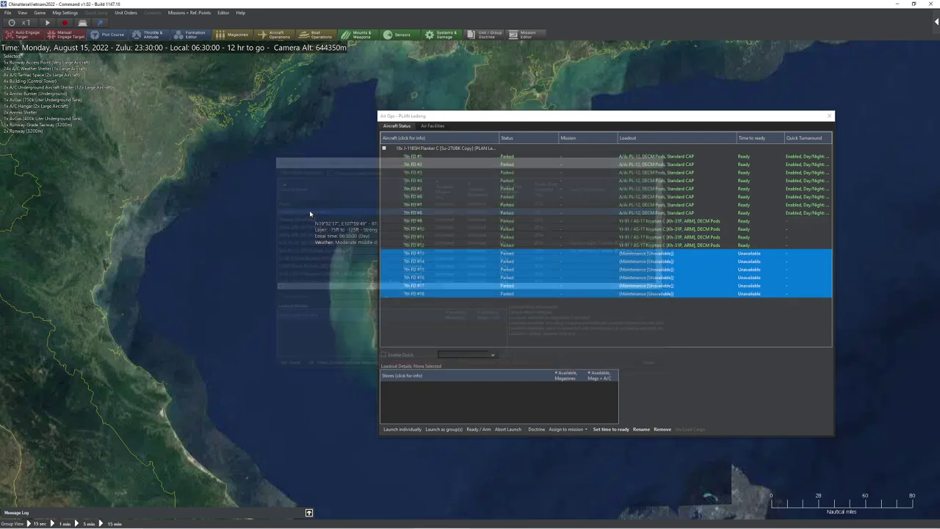
pyautogui.click(605, 221)
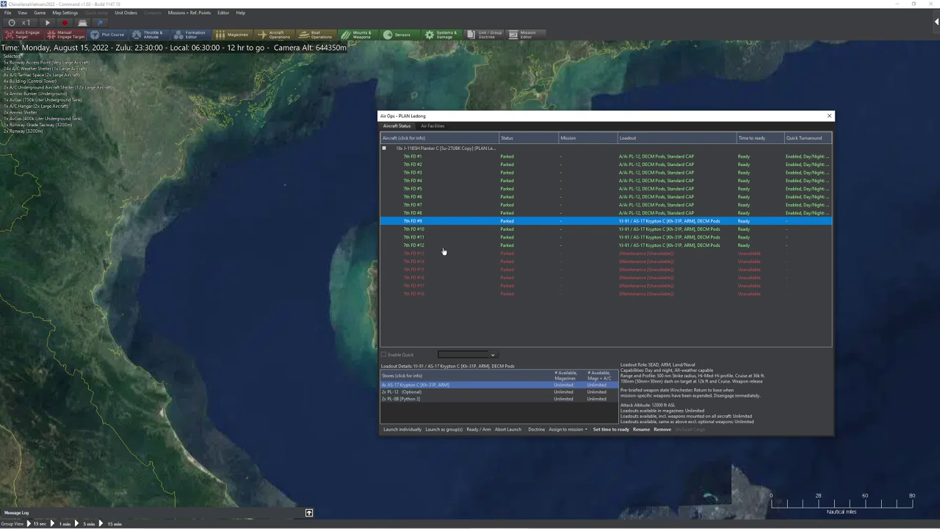
pyautogui.click(829, 115)
# - Open the air operations of Lingshui AB (PLAN) on the island's southeast coast and collapse the J-8B Finback B group
pyautogui.moveTo(530, 333); pyautogui.dragTo(463, 313)
pyautogui.click(430, 331)
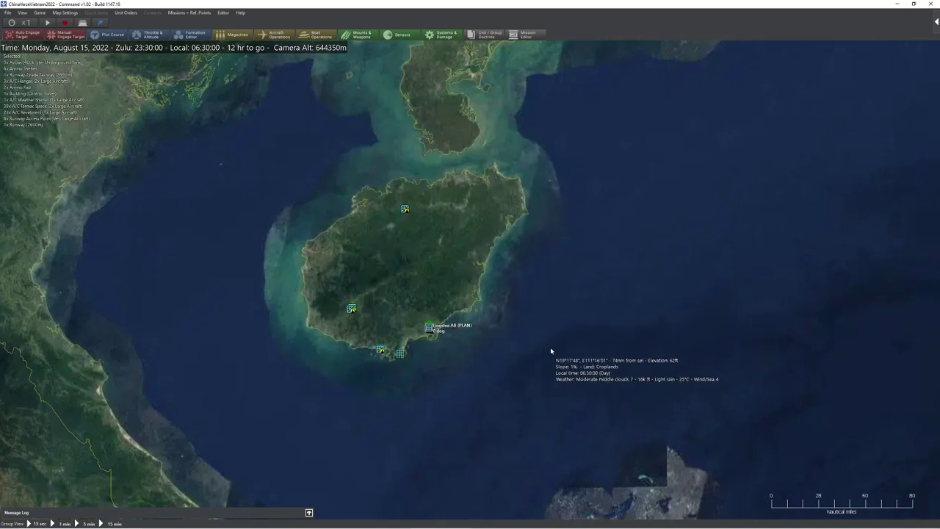
pyautogui.press('F6')
pyautogui.click(384, 149)
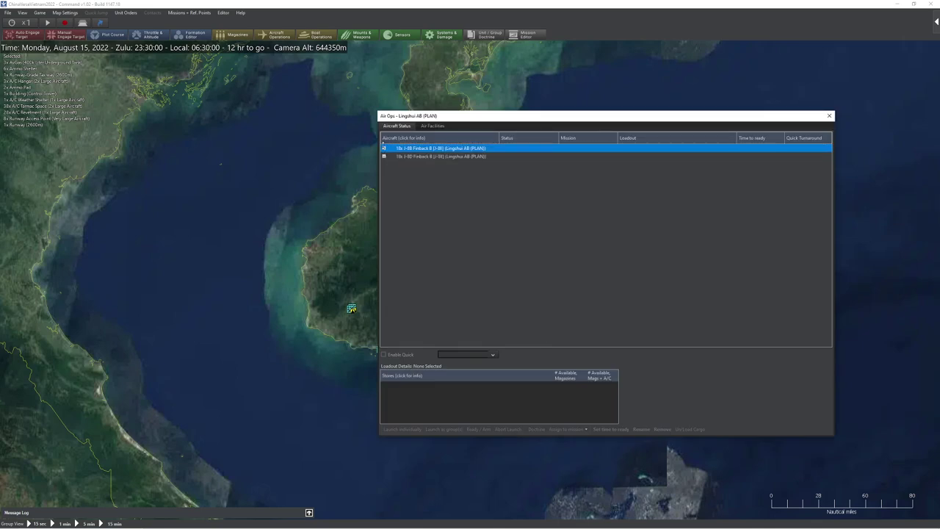
# - Examine the sensors, stores and loadouts in the J-8B Finback B's database entry
pyautogui.click(409, 150)
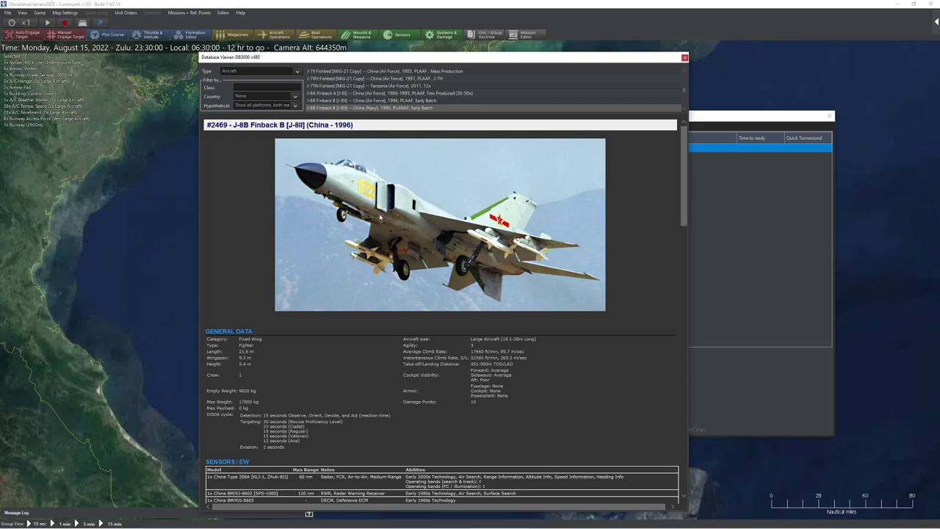
pyautogui.scroll(-3, 352, 254)
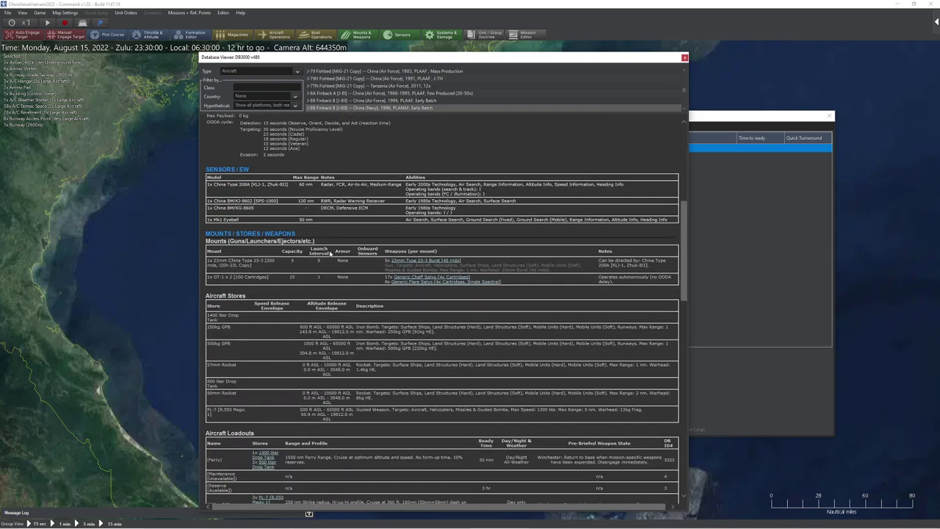
pyautogui.scroll(2, 304, 256)
pyautogui.scroll(-10, 441, 309)
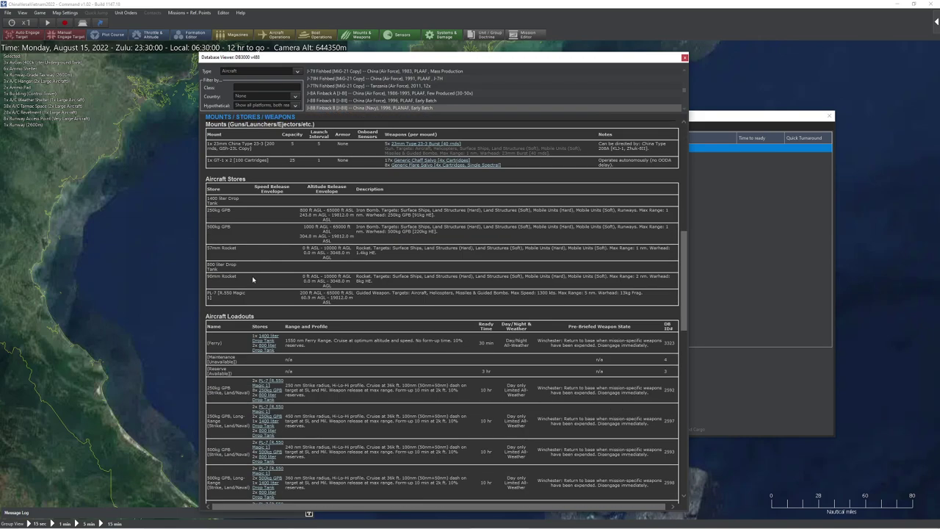
pyautogui.scroll(-3, 225, 285)
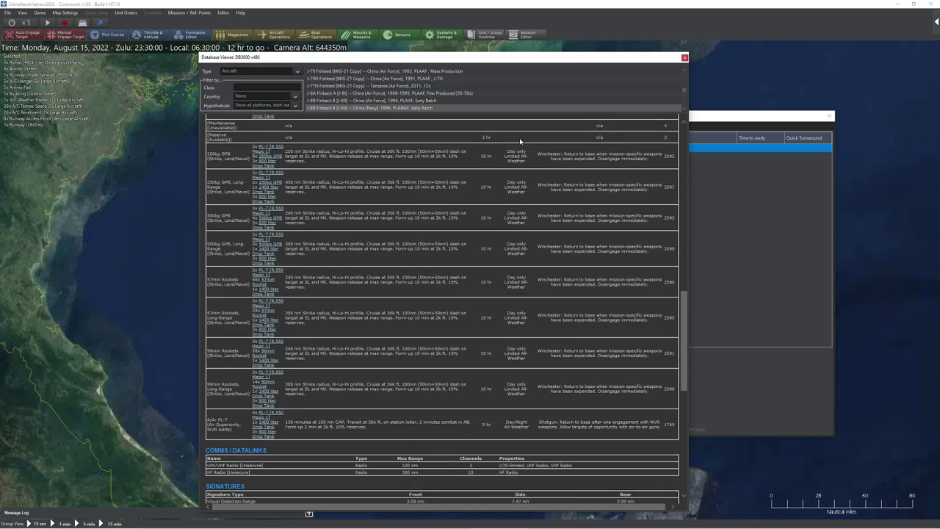
pyautogui.click(685, 57)
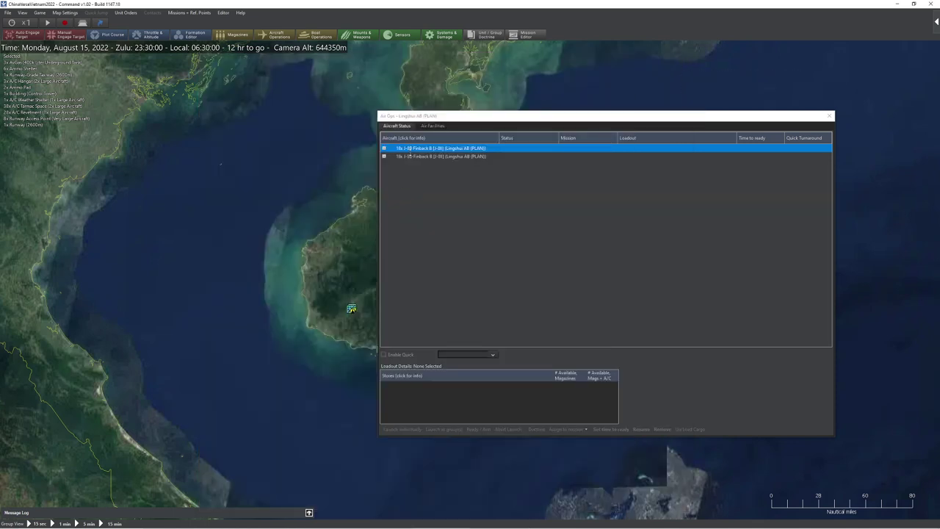
# - Review the loadouts available to J-8D Finback B 9th PLAN #1 without assigning one, and expand the J-8B group
pyautogui.click(387, 157)
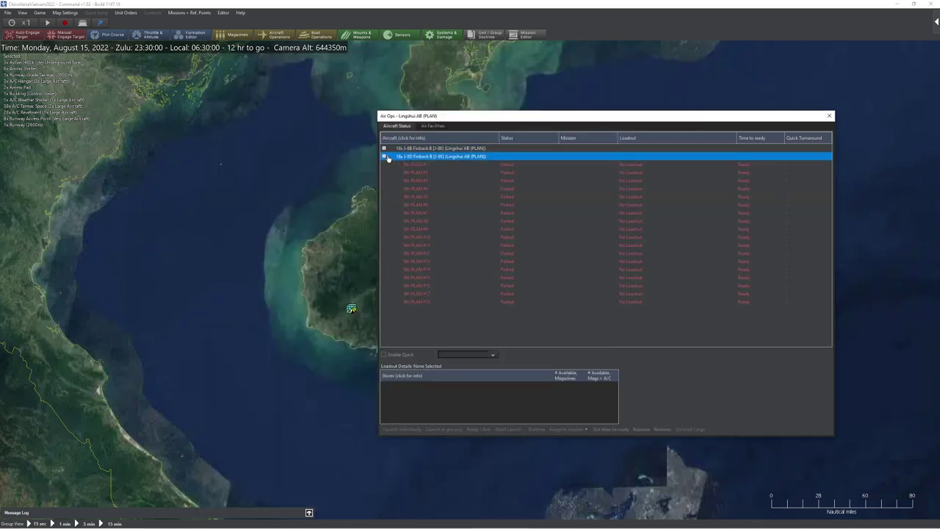
pyautogui.click(446, 164)
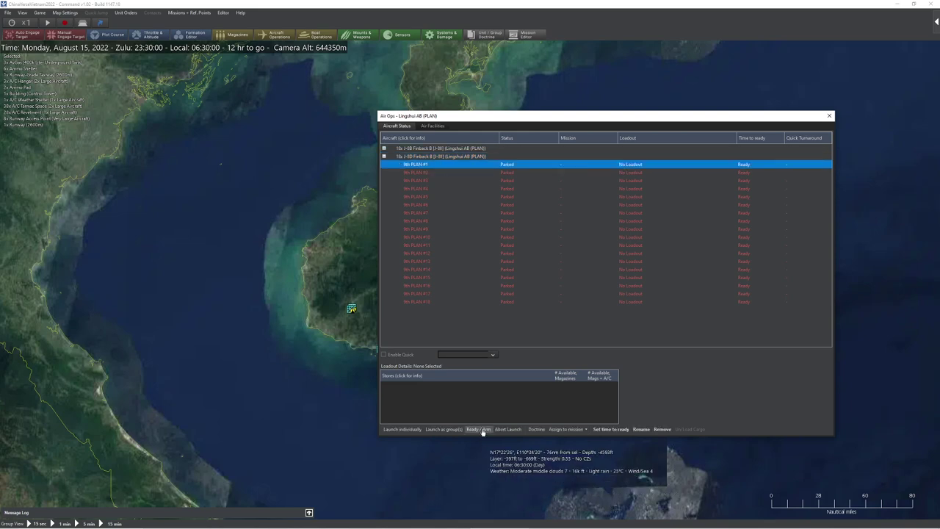
pyautogui.click(478, 429)
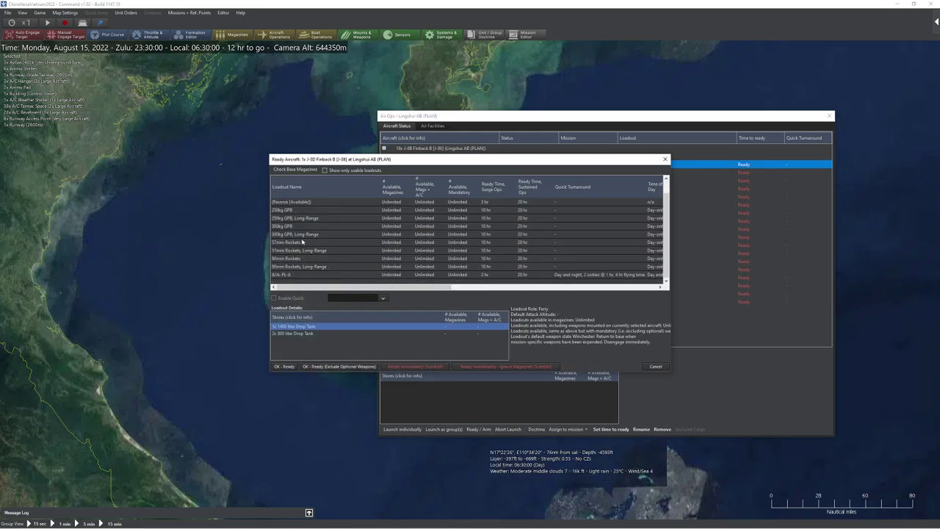
pyautogui.click(665, 158)
pyautogui.click(383, 158)
pyautogui.click(383, 148)
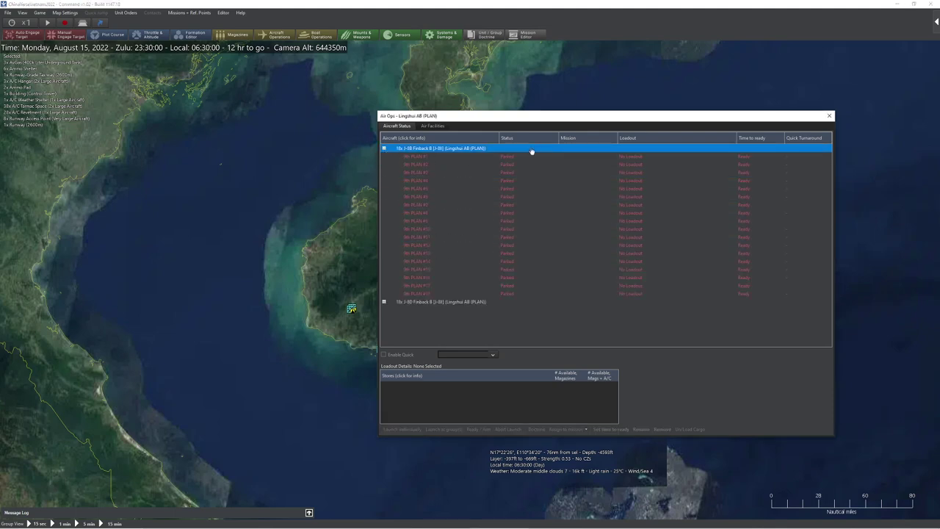
# - Examine the Type 208A radar's data in the J-8B Finback B's database entry
pyautogui.moveTo(196, 385); pyautogui.dragTo(80, 205)
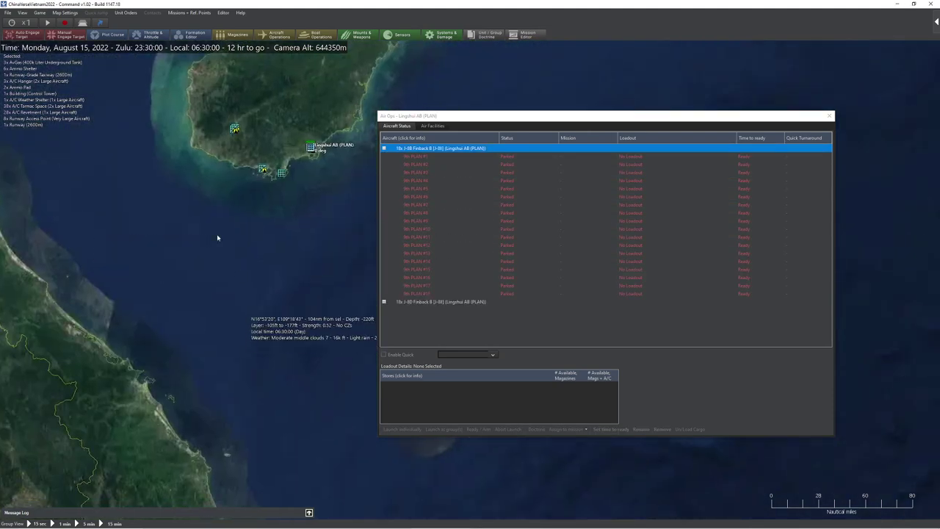
pyautogui.moveTo(105, 149); pyautogui.dragTo(224, 326)
pyautogui.click(426, 151)
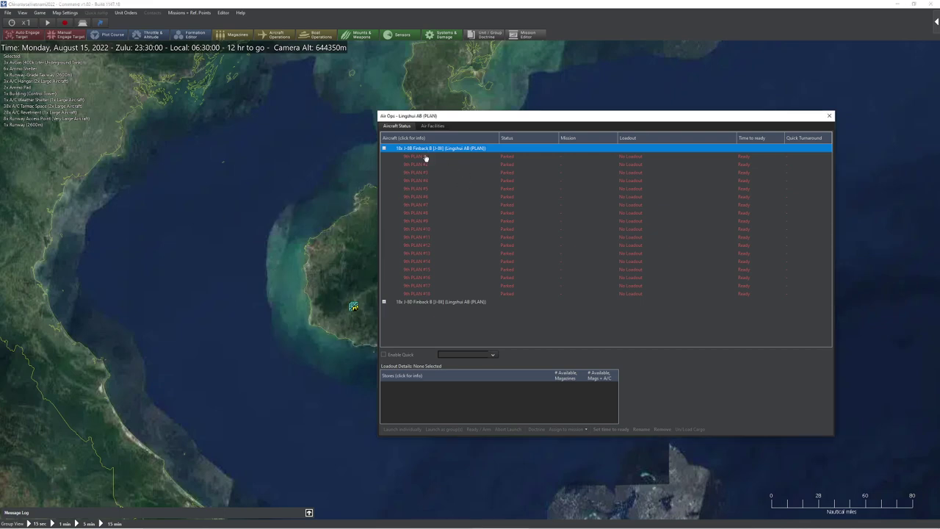
pyautogui.click(427, 150)
pyautogui.scroll(-10, 359, 291)
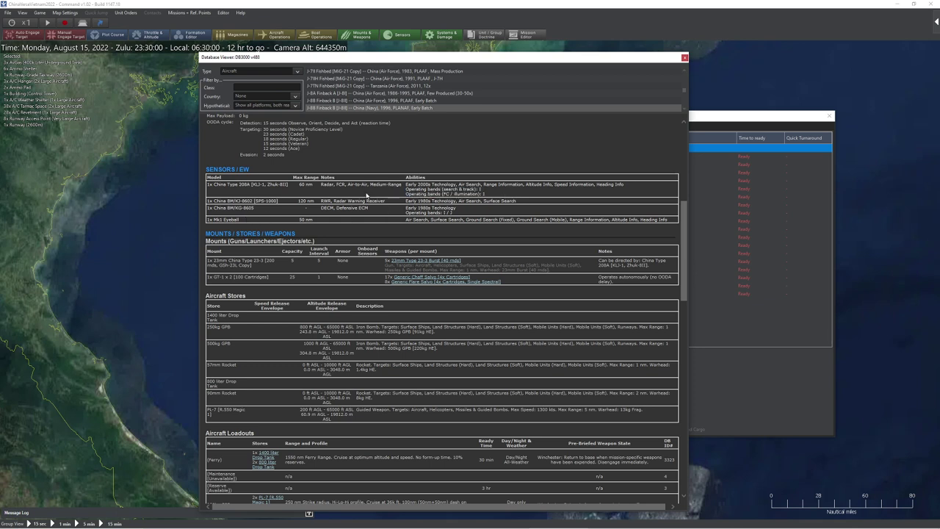
pyautogui.moveTo(321, 184); pyautogui.dragTo(388, 184)
pyautogui.click(398, 191)
pyautogui.click(684, 59)
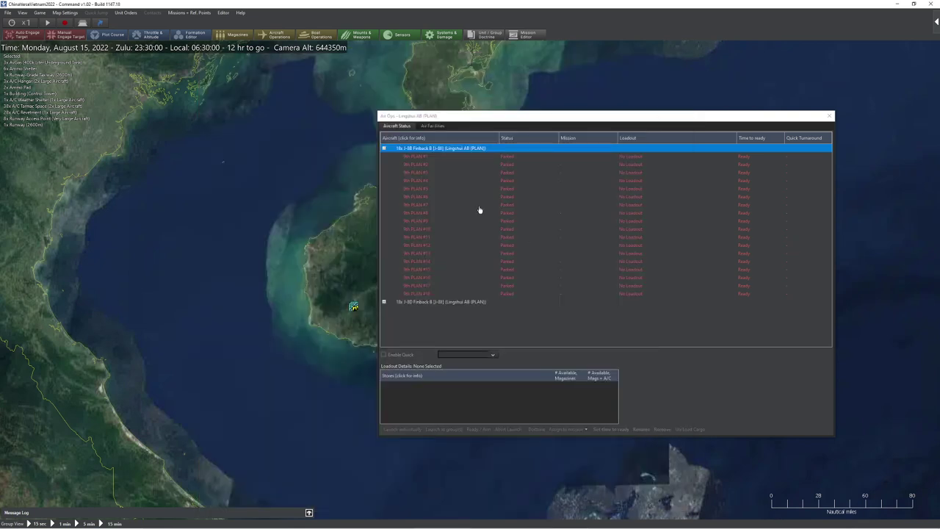
# - Check the PL-7 missile and ready J-8B 9th PLAN #1 to #12 immediately, ignoring magazines, with the A/A: PL-7 loadout and quick turnaround enabled
pyautogui.click(415, 156)
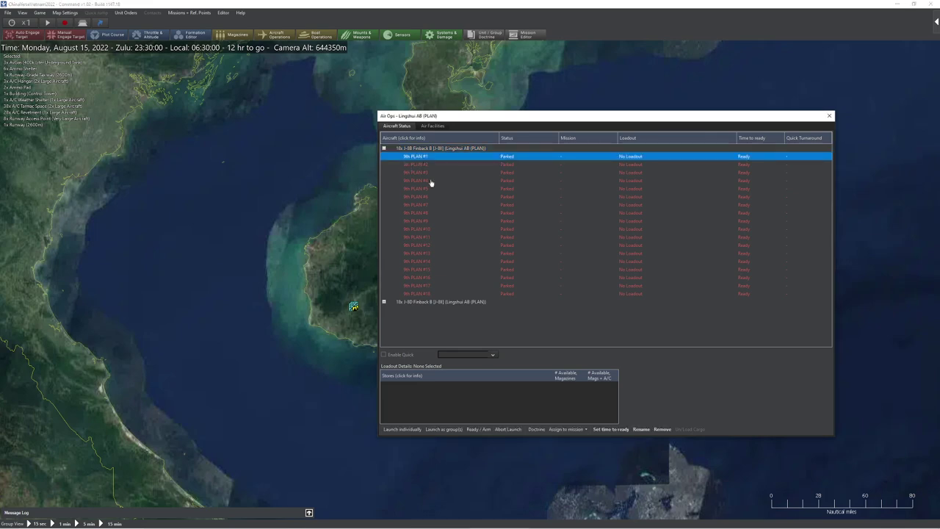
pyautogui.keyDown('shift'); pyautogui.click(436, 248); pyautogui.keyUp('shift')
pyautogui.click(479, 429)
pyautogui.scroll(-1, 326, 233)
pyautogui.click(286, 274)
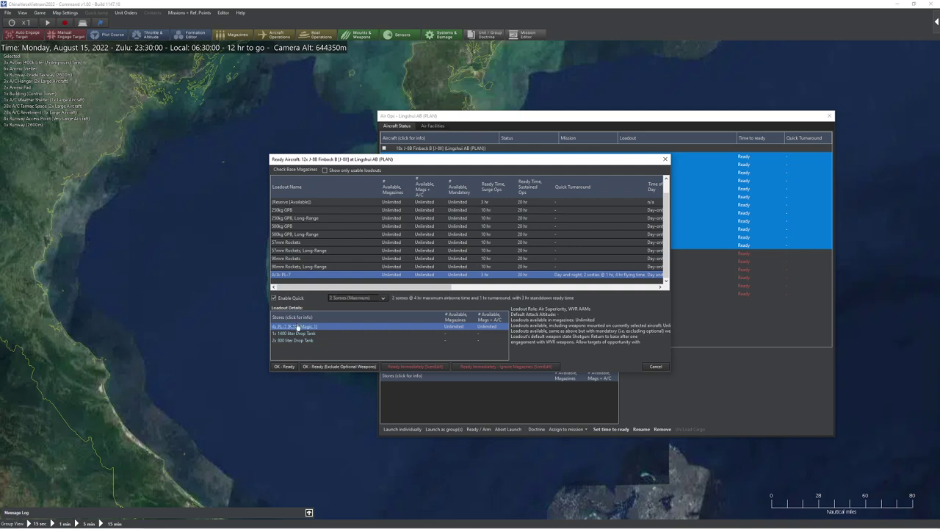
pyautogui.click(298, 326)
pyautogui.click(684, 57)
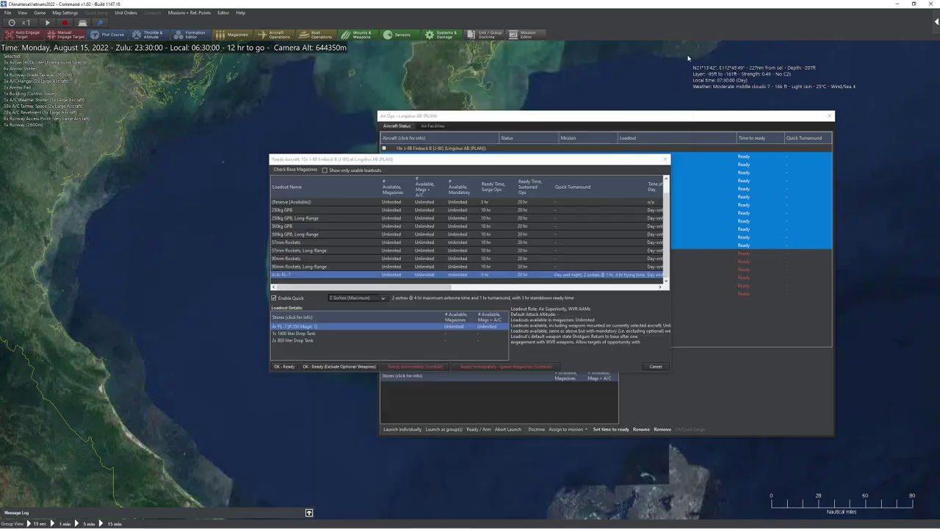
pyautogui.click(506, 288)
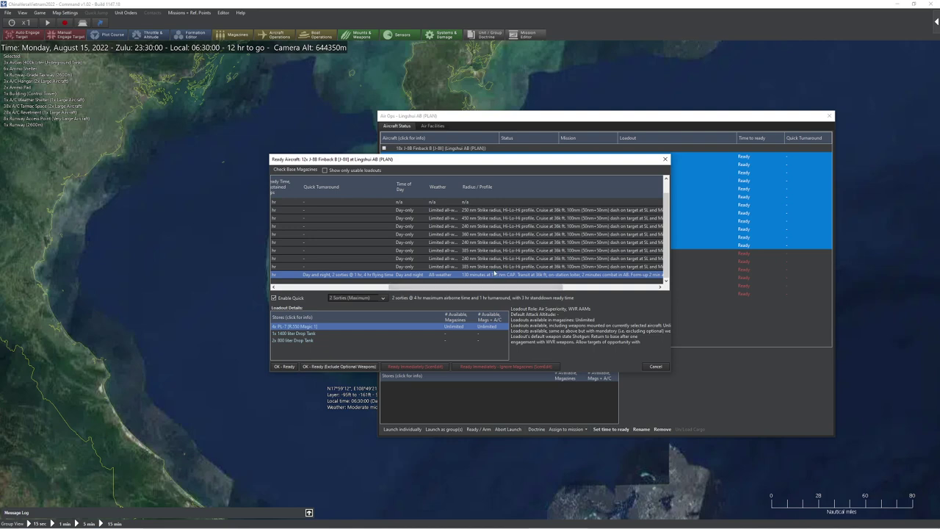
pyautogui.click(521, 368)
# - Assign the Maintenance (Unavailable) loadout to J-8B 9th PLAN #13 to #18
pyautogui.click(418, 247)
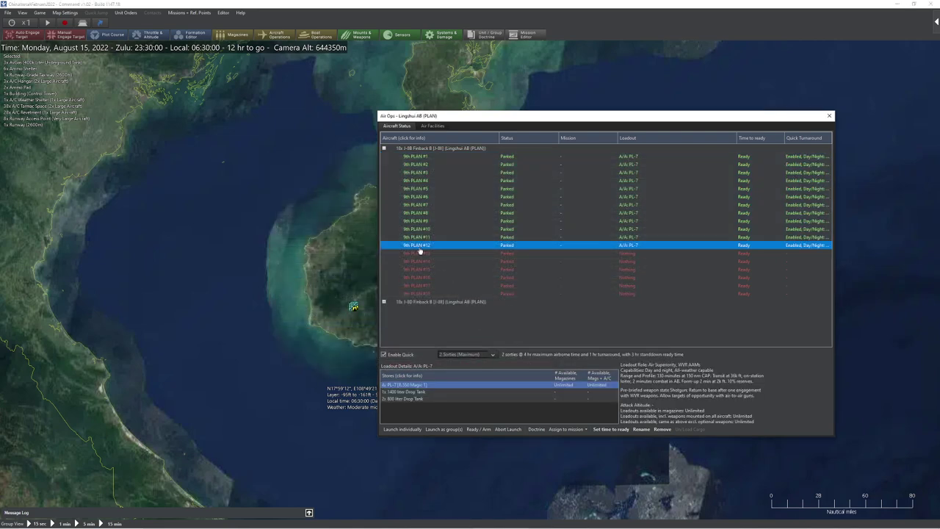
pyautogui.click(427, 253)
pyautogui.keyDown('shift'); pyautogui.click(436, 294); pyautogui.keyUp('shift')
pyautogui.click(479, 429)
pyautogui.doubleClick(308, 211)
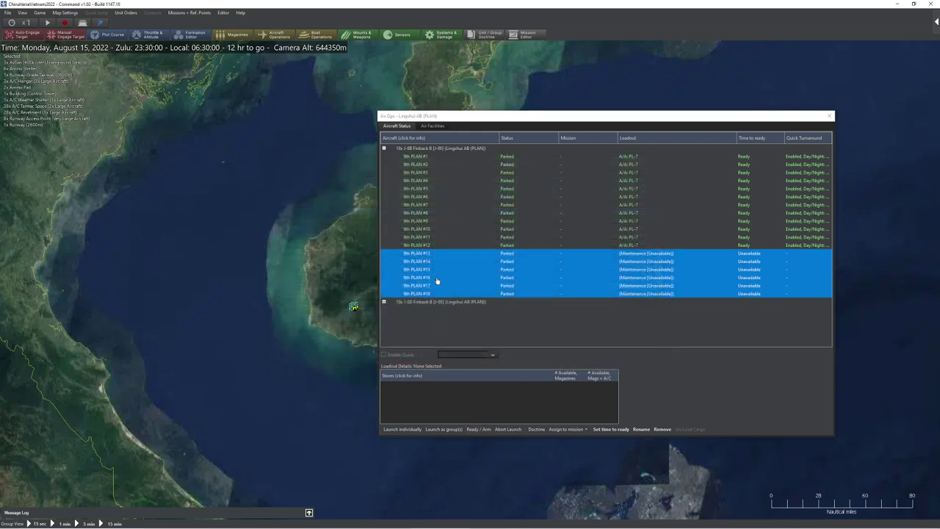
# - Expand the J-8D Finback B group and examine the aircraft's database entry, including its sensors, loadouts and PL-8A missile
pyautogui.click(383, 148)
pyautogui.click(383, 156)
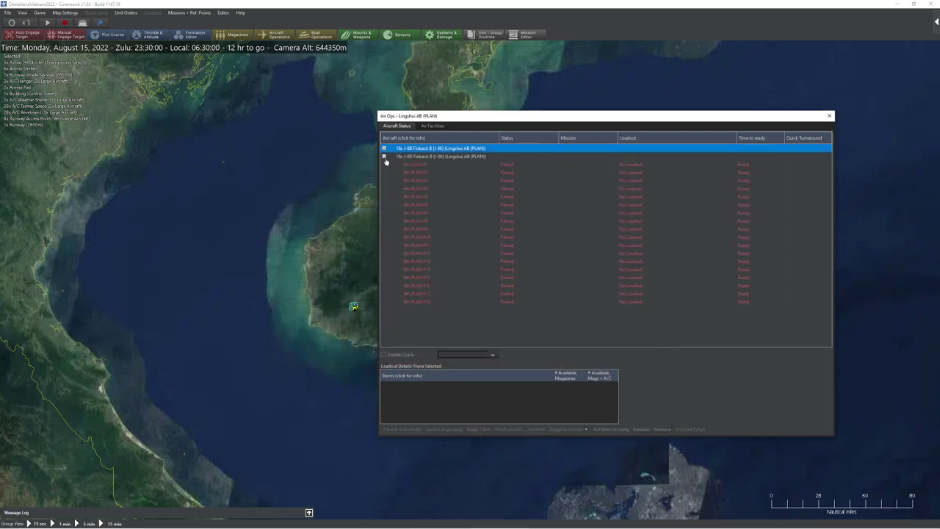
pyautogui.click(429, 156)
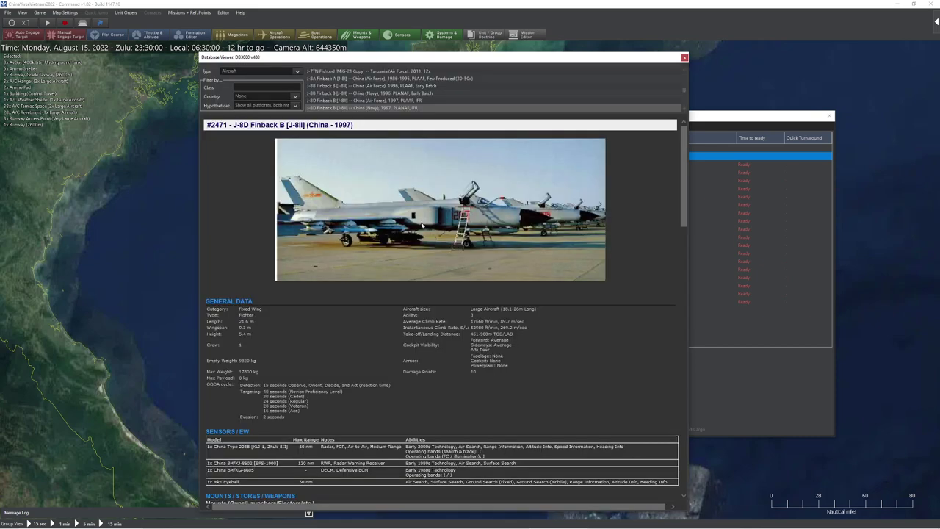
pyautogui.scroll(-4, 317, 276)
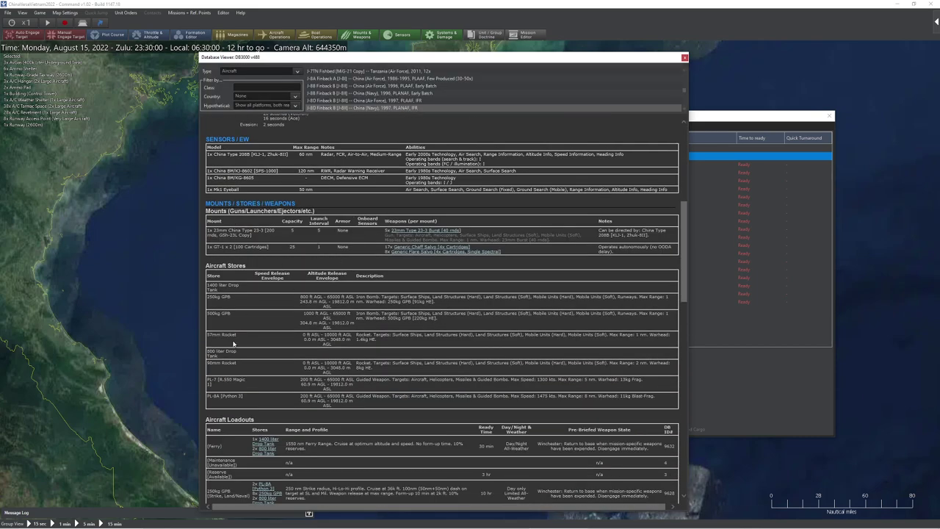
pyautogui.scroll(-3, 229, 335)
pyautogui.scroll(2, 213, 279)
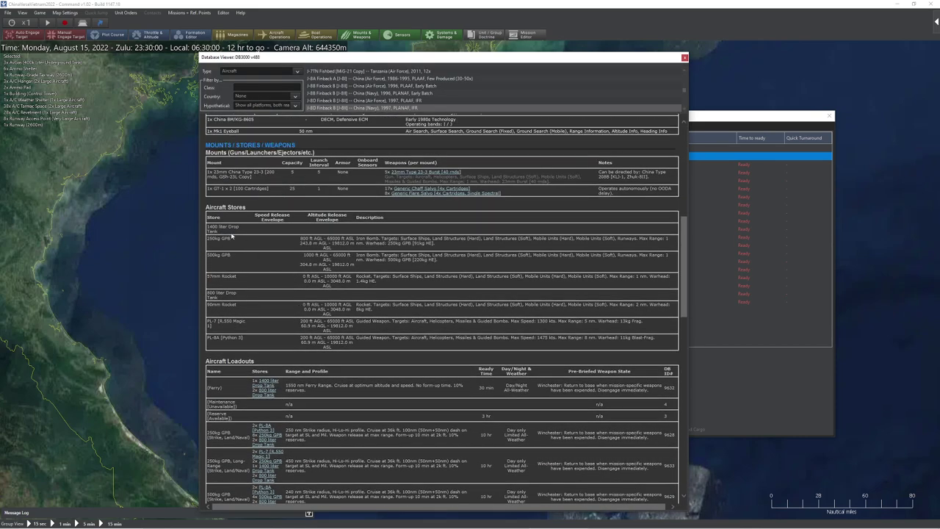
pyautogui.moveTo(244, 338); pyautogui.dragTo(213, 337)
pyautogui.click(235, 338)
pyautogui.click(684, 57)
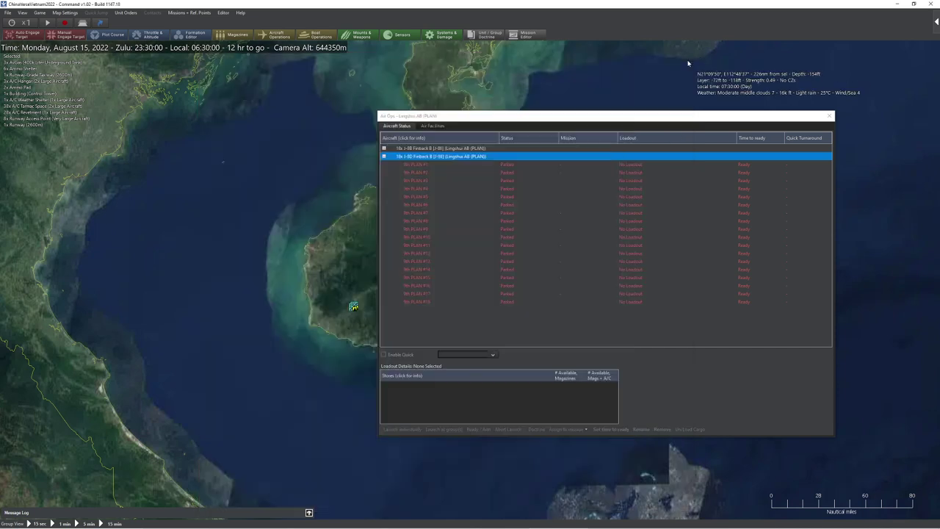
# - Ready J-8D 9th PLAN #1 to #8 with the A/A: PL-8 loadout and quick turnaround enabled
pyautogui.click(430, 164)
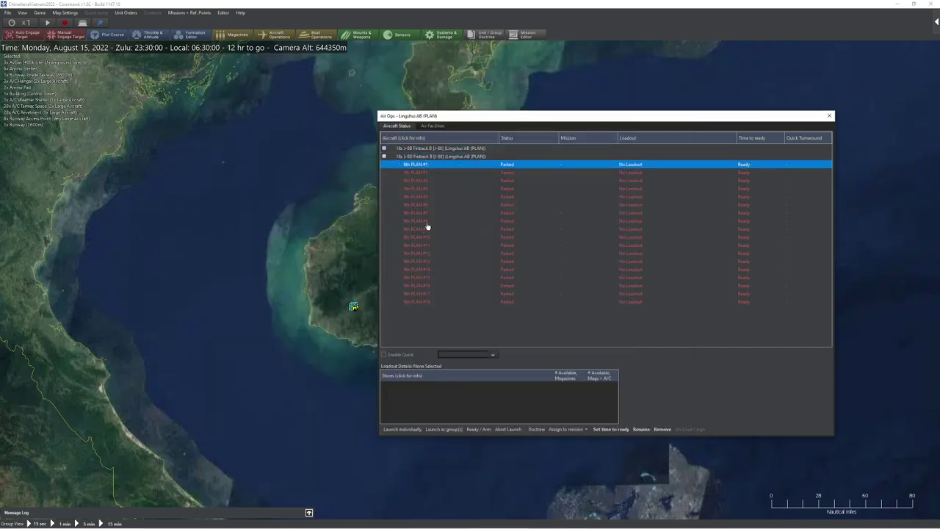
pyautogui.keyDown('shift'); pyautogui.click(427, 223); pyautogui.keyUp('shift')
pyautogui.click(479, 429)
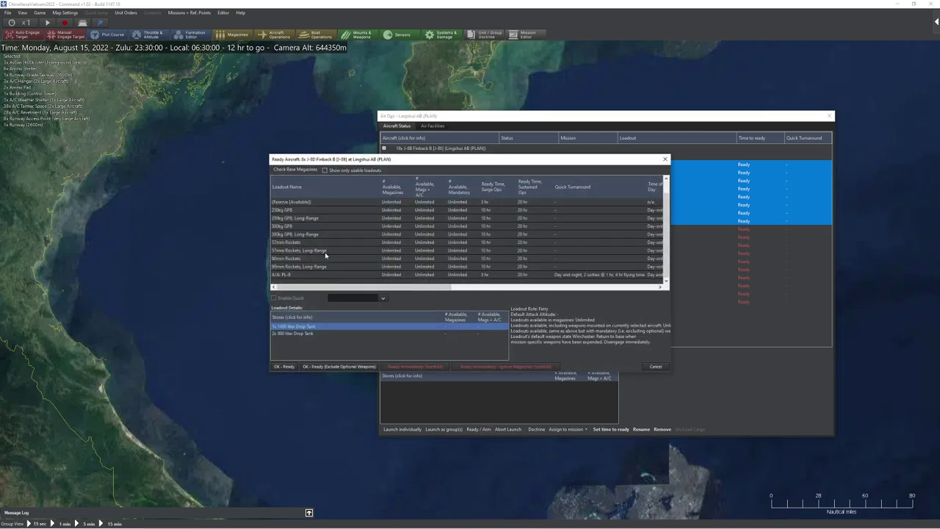
pyautogui.doubleClick(302, 276)
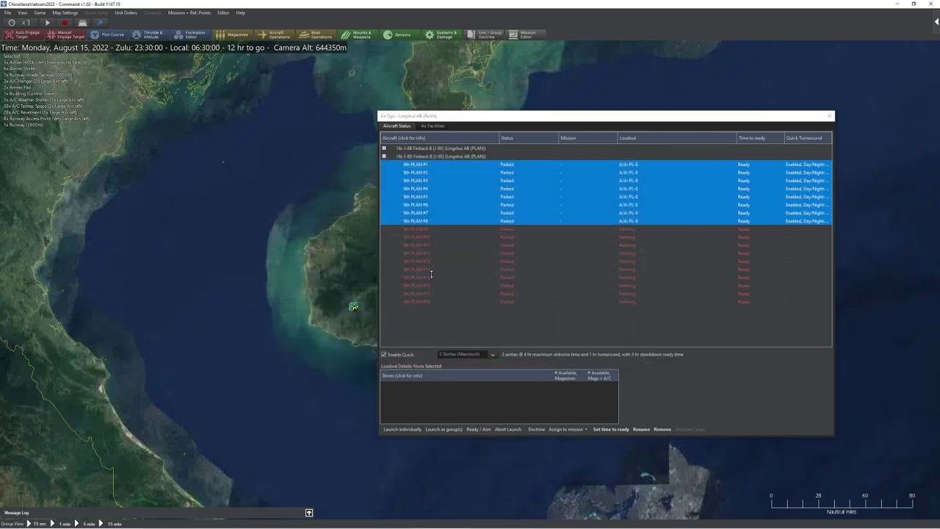
# - Ready J-8D 9th PLAN #9 to #12 immediately with the 500kg GPB, Long-Range loadout, ignoring magazines, and set their time to ready to 6 hours
pyautogui.click(428, 230)
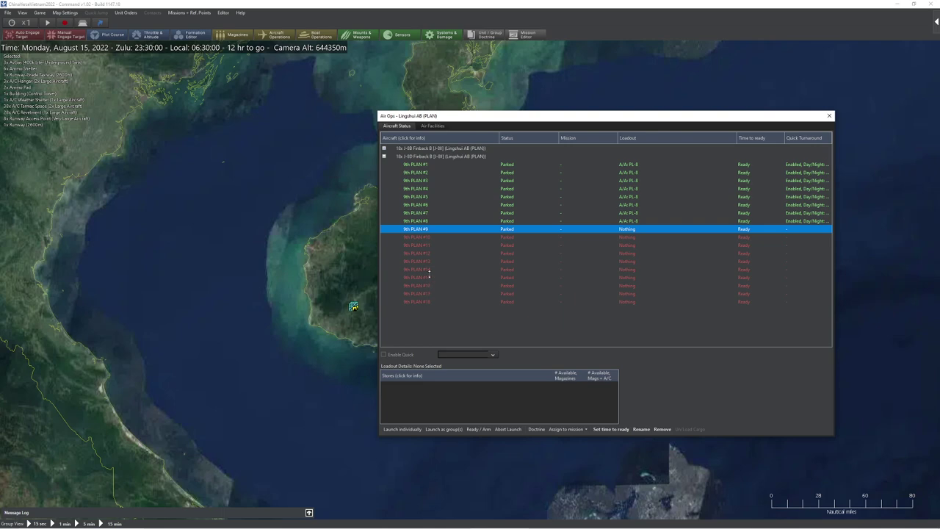
pyautogui.keyDown('shift'); pyautogui.click(439, 254); pyautogui.keyUp('shift')
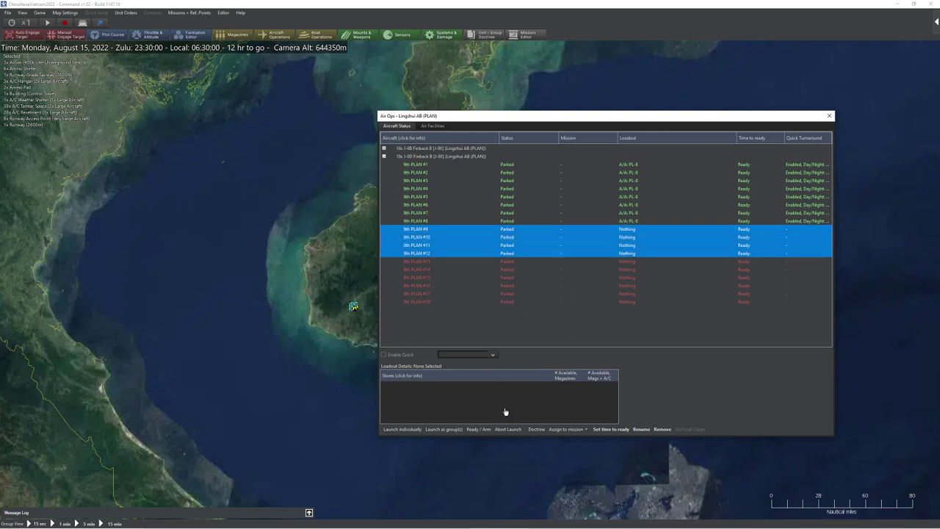
pyautogui.click(478, 429)
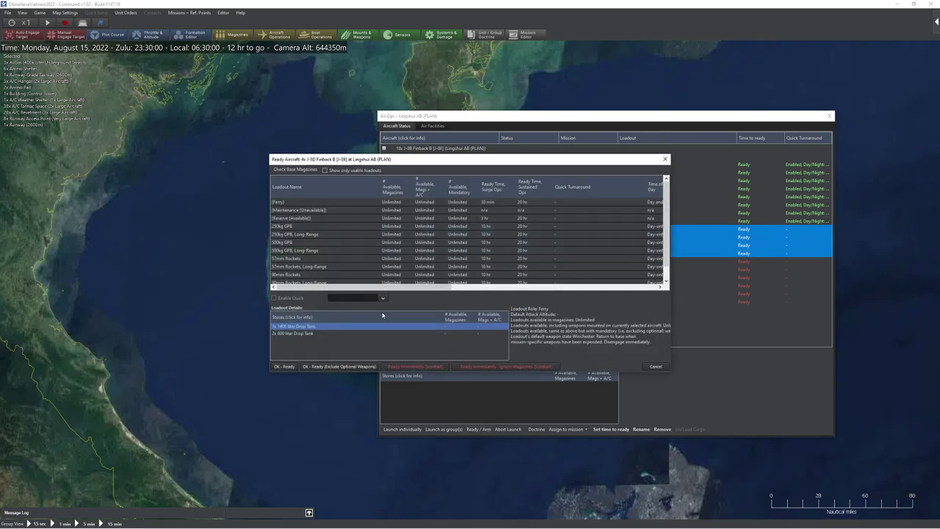
pyautogui.click(313, 251)
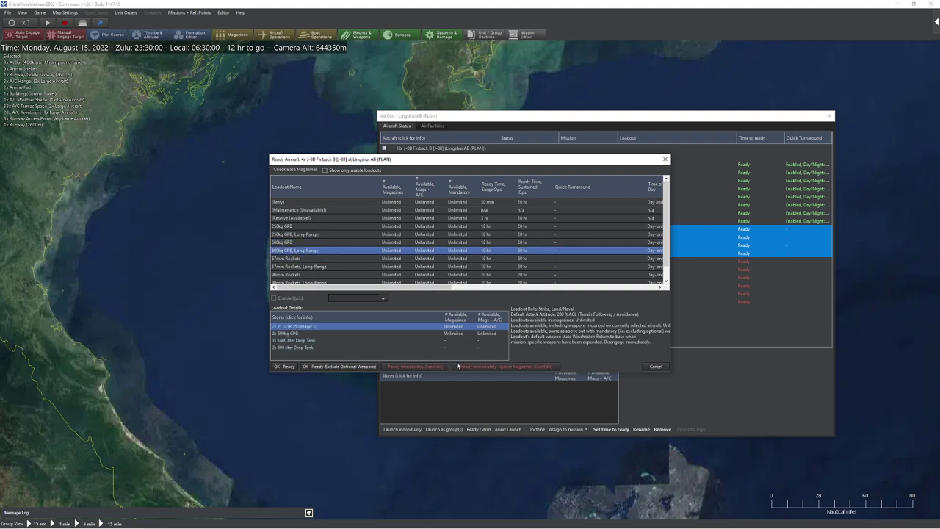
pyautogui.click(461, 365)
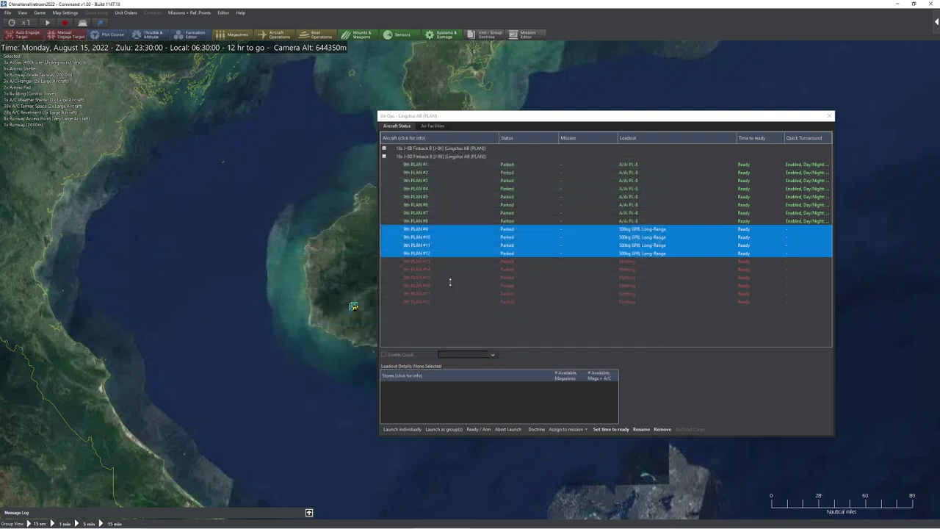
pyautogui.click(611, 428)
pyautogui.write('000600')
pyautogui.click(501, 271)
# - Assign the Maintenance (Unavailable) loadout to J-8D 9th PLAN #13 to #18 and close Lingshui AB's air operations
pyautogui.click(633, 264)
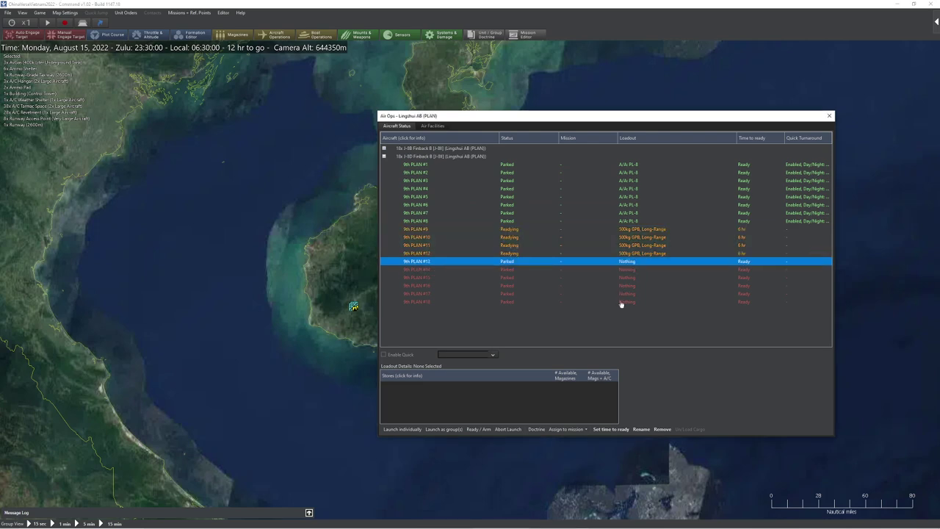
pyautogui.keyDown('shift'); pyautogui.click(622, 302); pyautogui.keyUp('shift')
pyautogui.click(478, 429)
pyautogui.click(327, 217)
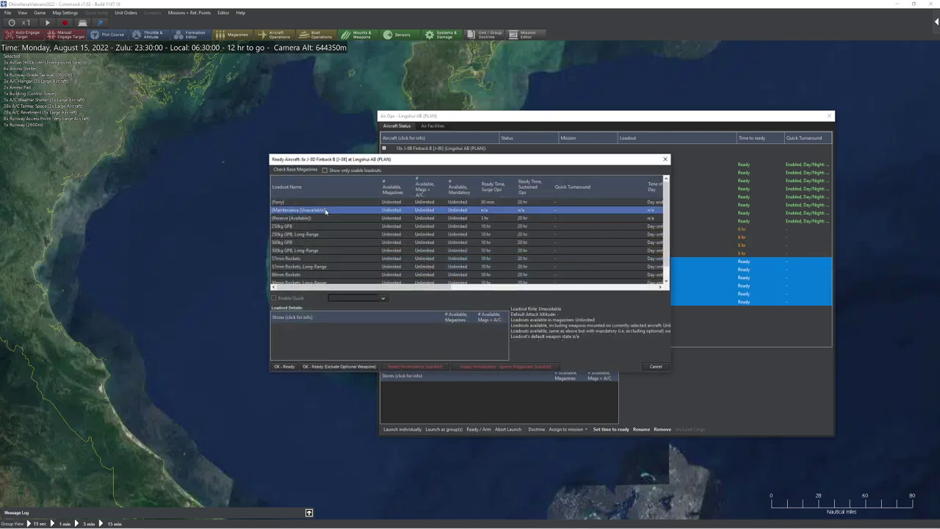
pyautogui.doubleClick(325, 210)
pyautogui.click(715, 206)
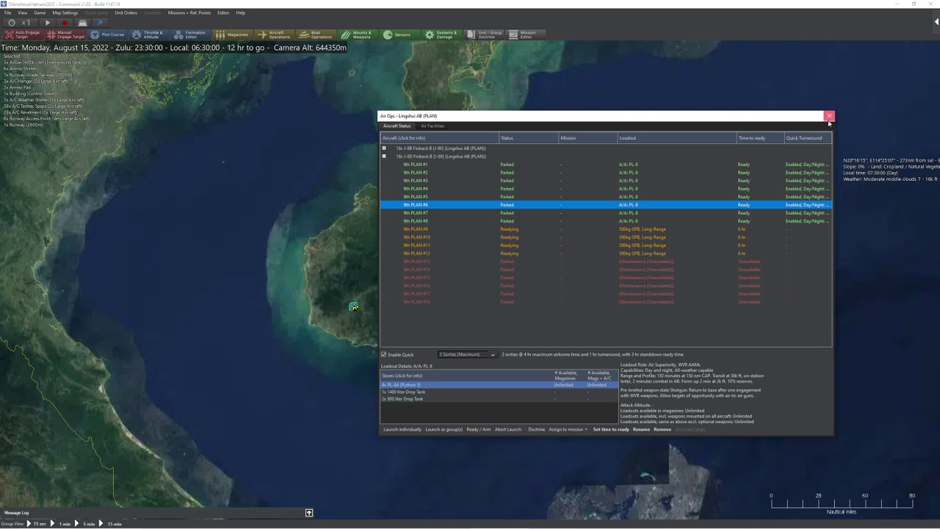
pyautogui.click(829, 115)
# - Open the air operations of Yaxian-Sanya AB and view the database entry for the Y-8Q Cub
pyautogui.scroll(2, 577, 287)
pyautogui.doubleClick(420, 298)
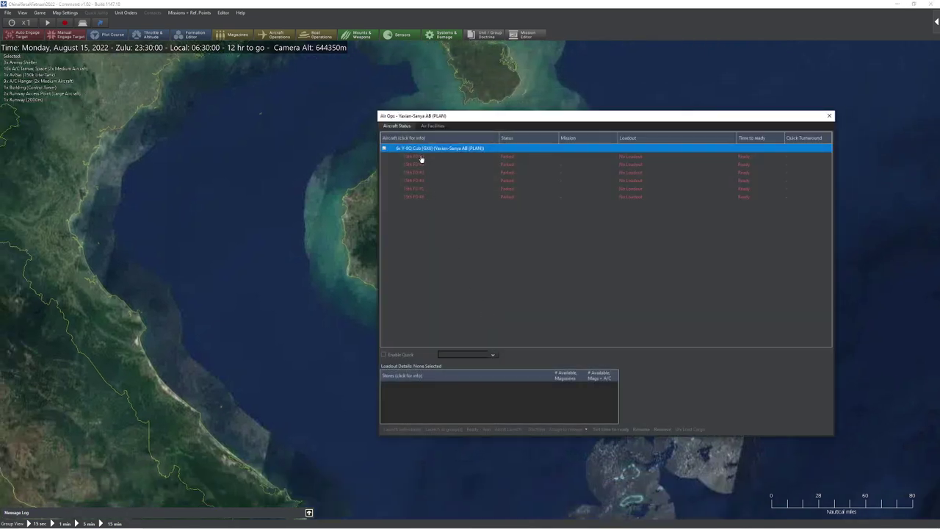
pyautogui.click(421, 156)
pyautogui.click(440, 148)
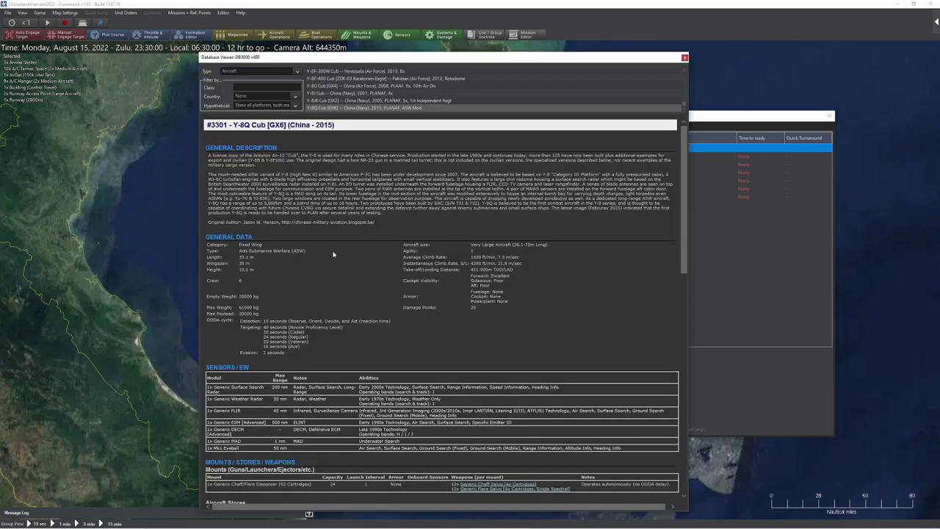
pyautogui.click(685, 58)
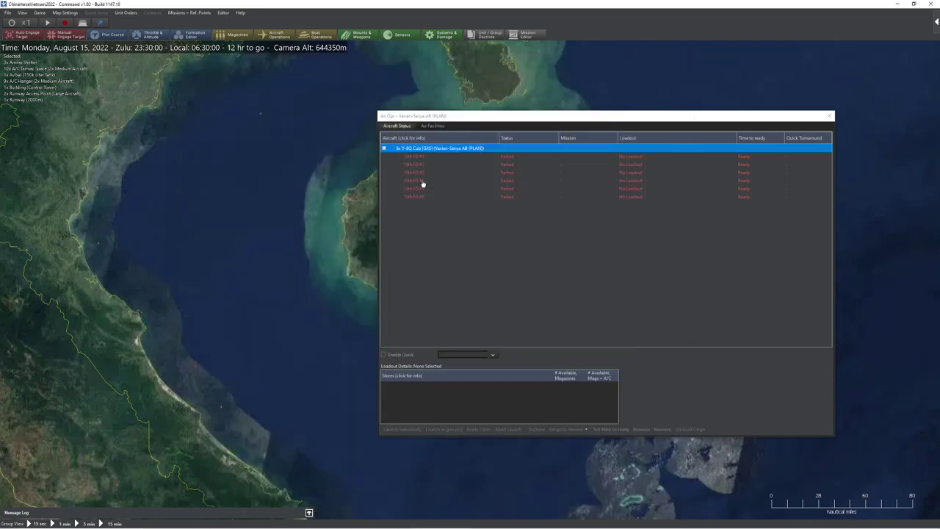
# - Ready all the Y-8Q Cubs immediately, ignoring magazines, with the Yu-7, Sonobuoys loadout and quick turnaround enabled
pyautogui.keyDown('shift'); pyautogui.click(422, 182); pyautogui.keyUp('shift')
pyautogui.click(684, 57)
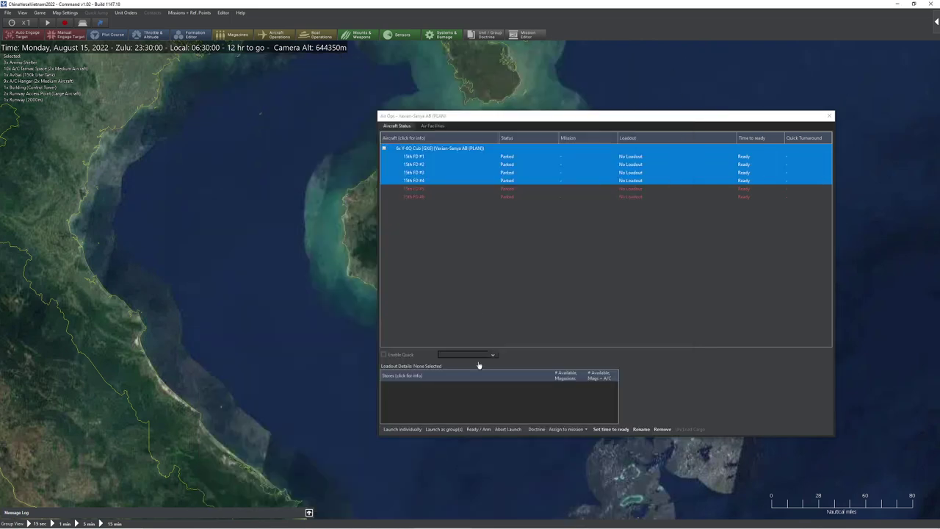
pyautogui.click(477, 429)
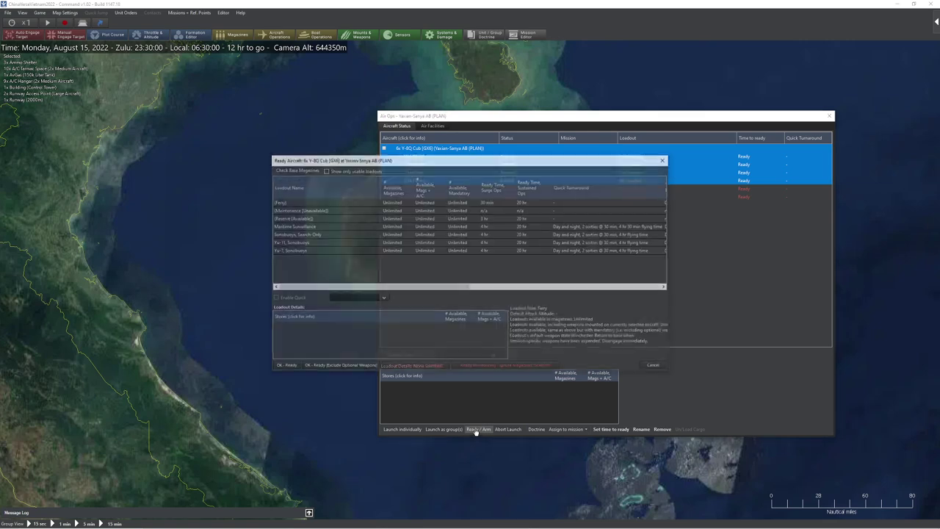
pyautogui.click(284, 251)
pyautogui.click(280, 298)
pyautogui.click(472, 368)
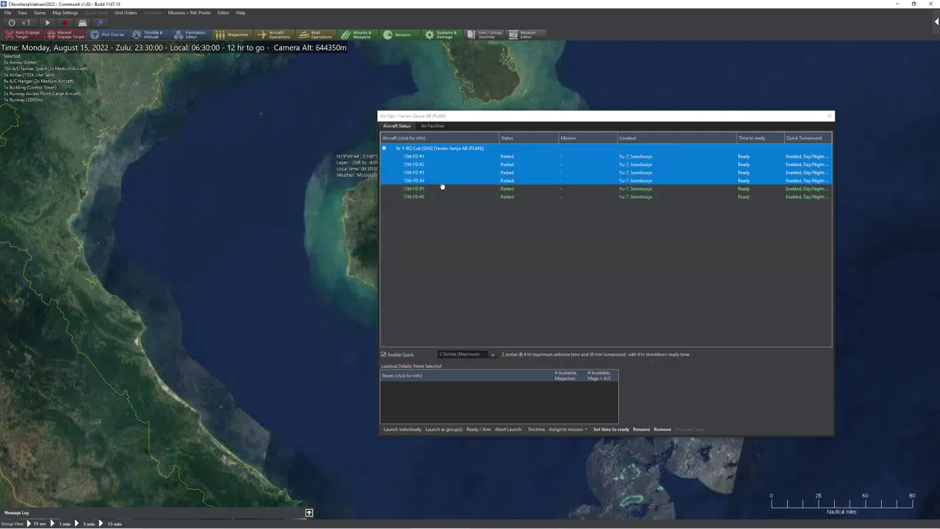
# - Assign the Maintenance (Unavailable) loadout to Y-8Q 15th FD #5 and #6 and close Yaxian-Sanya AB's air operations
pyautogui.click(415, 189)
pyautogui.keyDown('shift'); pyautogui.click(419, 196); pyautogui.keyUp('shift')
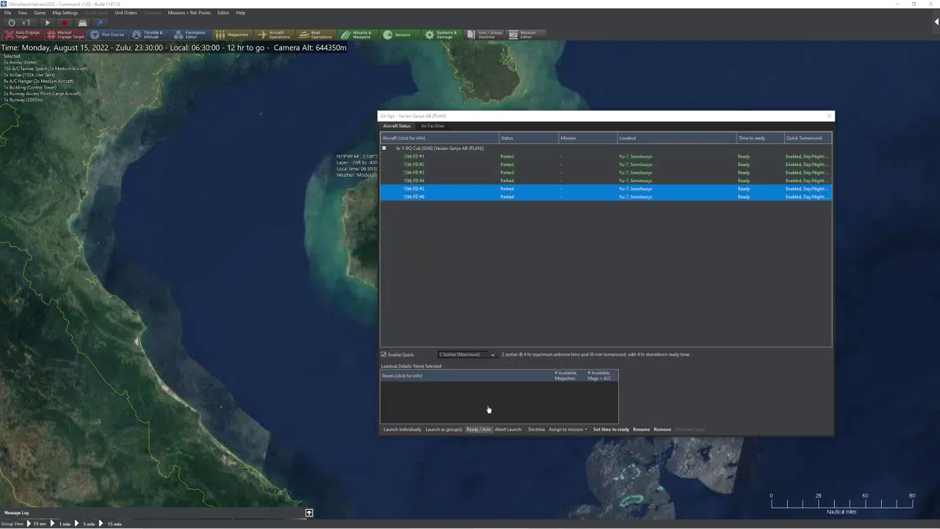
pyautogui.click(478, 429)
pyautogui.doubleClick(311, 210)
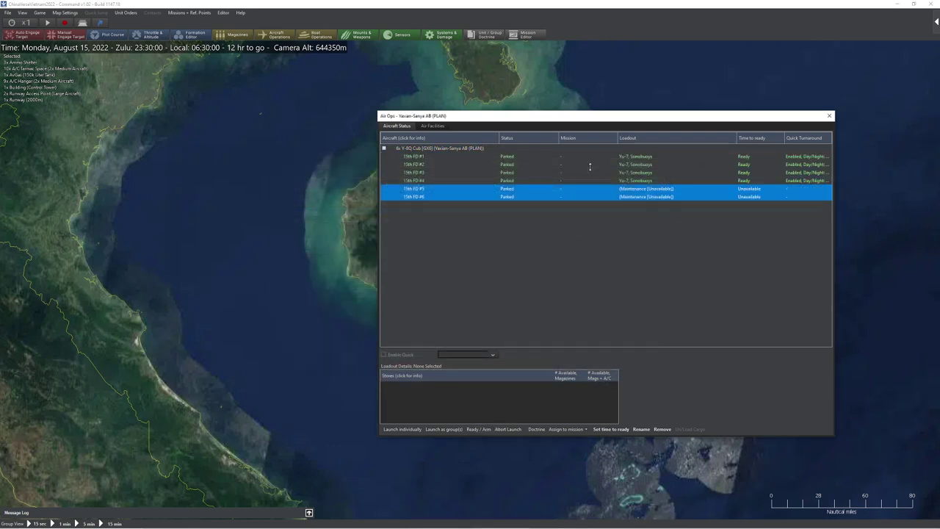
pyautogui.click(620, 165)
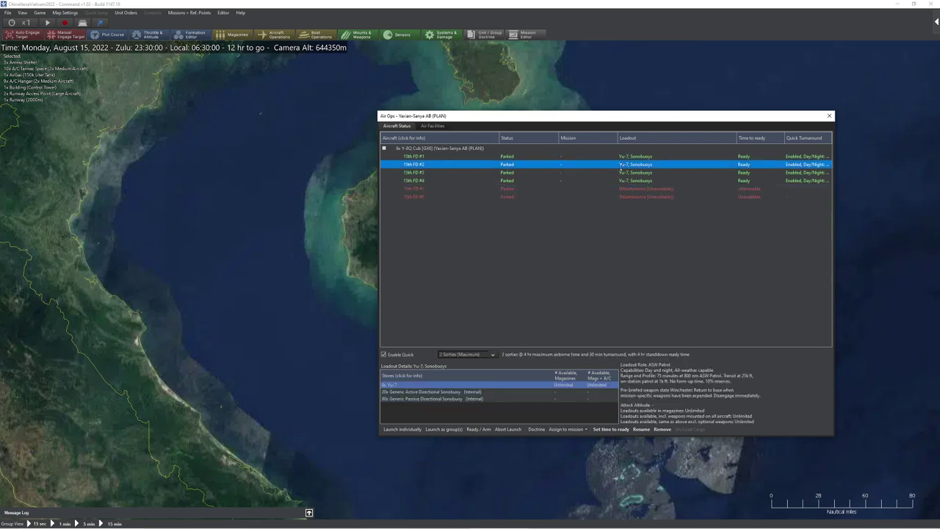
pyautogui.click(829, 115)
# - Survey the map from the Hainan air bases to the Chinese naval groups and the victory zone, selecting the AAG group
pyautogui.scroll(-2, 441, 252)
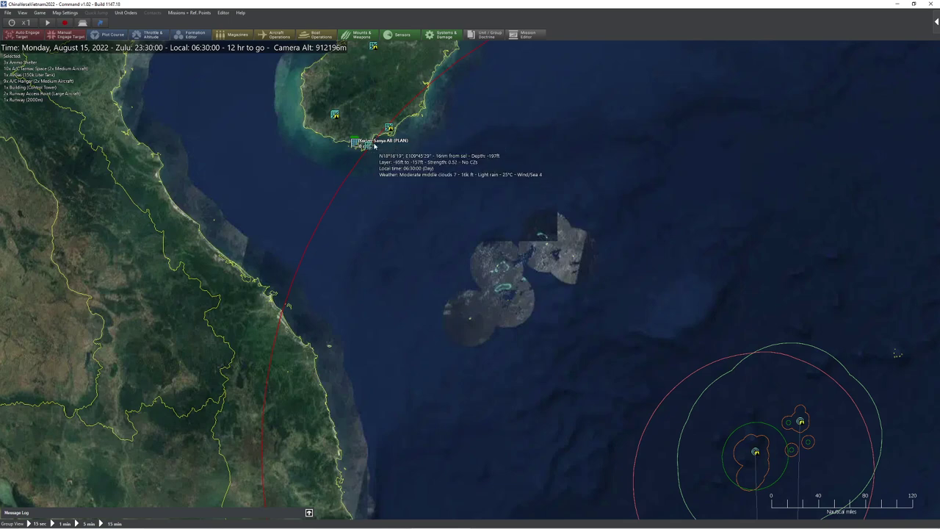
pyautogui.click(12, 12)
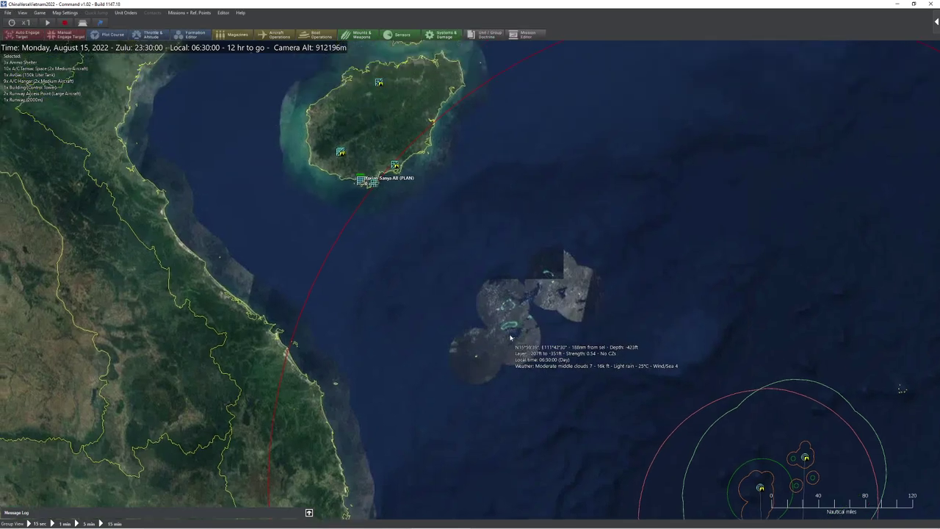
pyautogui.scroll(-3, 510, 338)
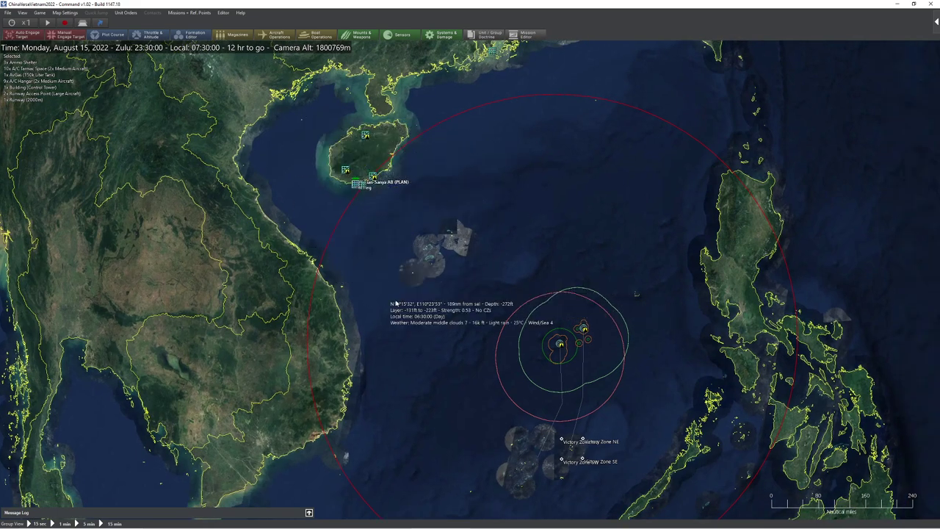
pyautogui.moveTo(367, 325); pyautogui.dragTo(453, 342)
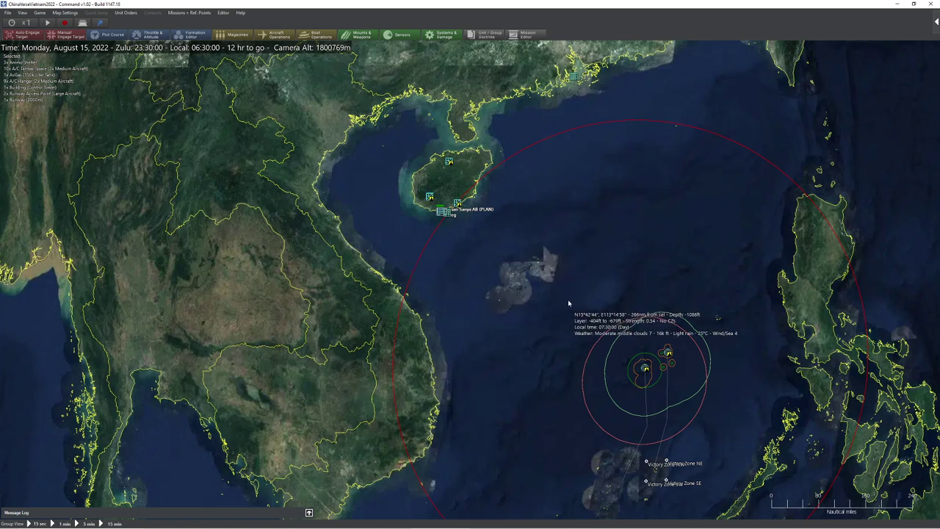
pyautogui.moveTo(570, 304); pyautogui.dragTo(516, 227)
pyautogui.moveTo(482, 189); pyautogui.dragTo(491, 227)
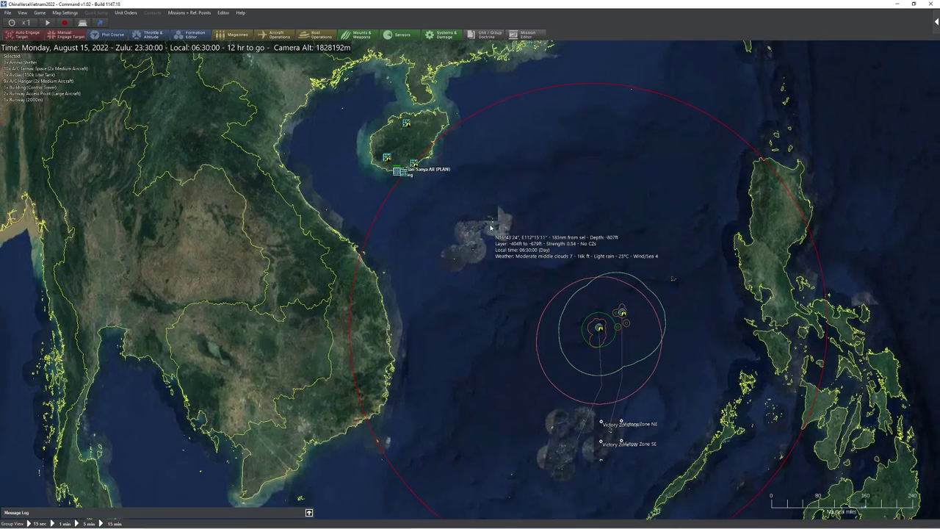
pyautogui.click(620, 312)
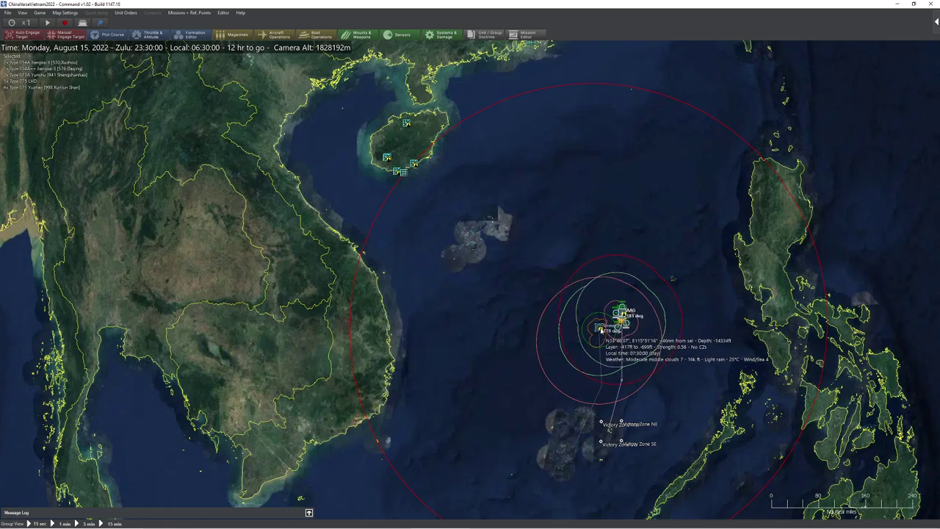
pyautogui.moveTo(600, 329); pyautogui.dragTo(575, 224)
# - Switch the scenario editor to the Vietnamese side and bring its northern coast and Hainan into view
pyautogui.click(224, 12)
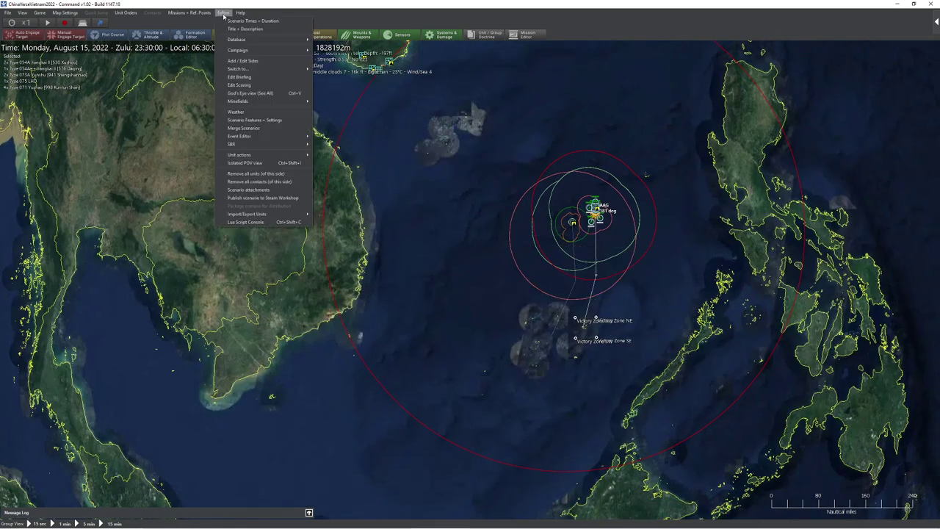
pyautogui.click(334, 81)
pyautogui.moveTo(447, 133); pyautogui.dragTo(463, 194)
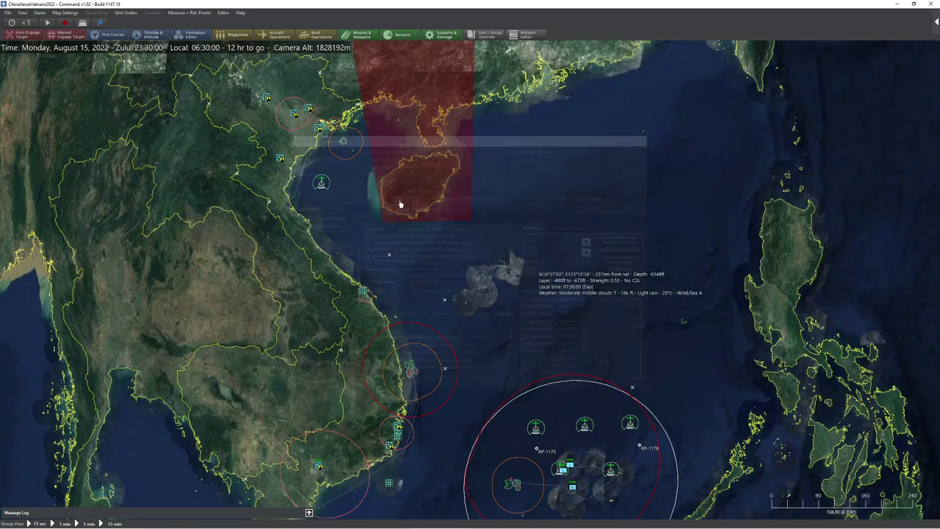
# - Review the CAPNorth, CAPSouth and SEA Control missions in the Mission Editor and close it
pyautogui.press('F11')
pyautogui.moveTo(129, 113); pyautogui.dragTo(577, 119)
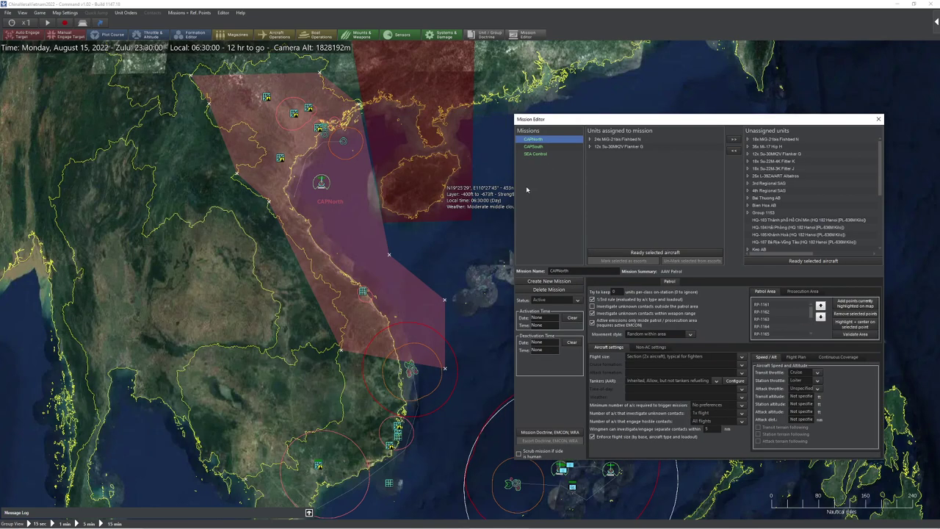
pyautogui.click(534, 147)
pyautogui.click(540, 154)
pyautogui.click(543, 146)
pyautogui.click(878, 119)
# - Examine the Vietnamese forces on the map, from the CAPNorth patrol area to the ships and reference points around the southern islands
pyautogui.rightClick(520, 374)
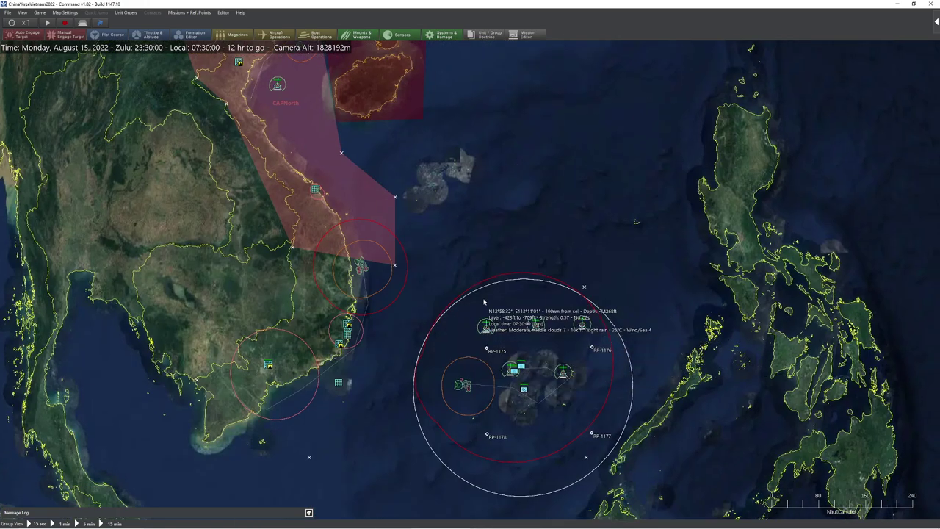
pyautogui.scroll(3, 523, 287)
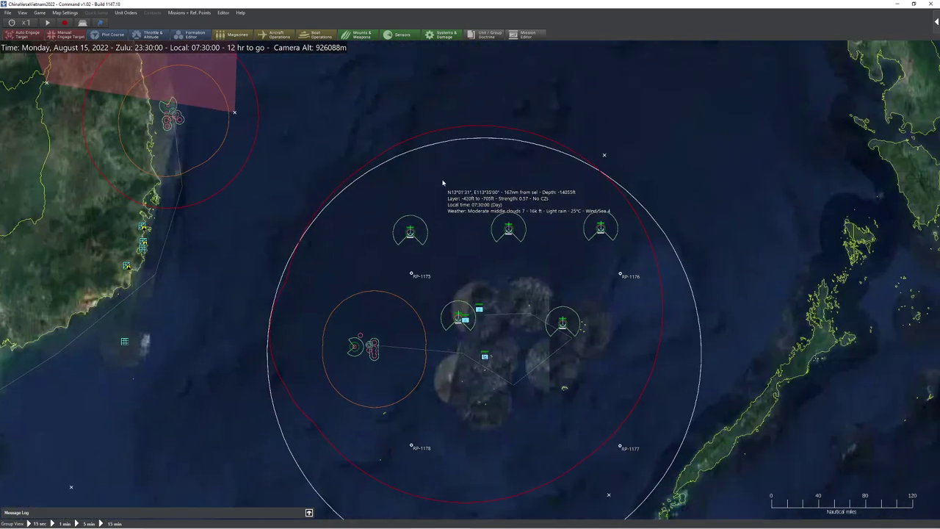
pyautogui.scroll(-2, 387, 255)
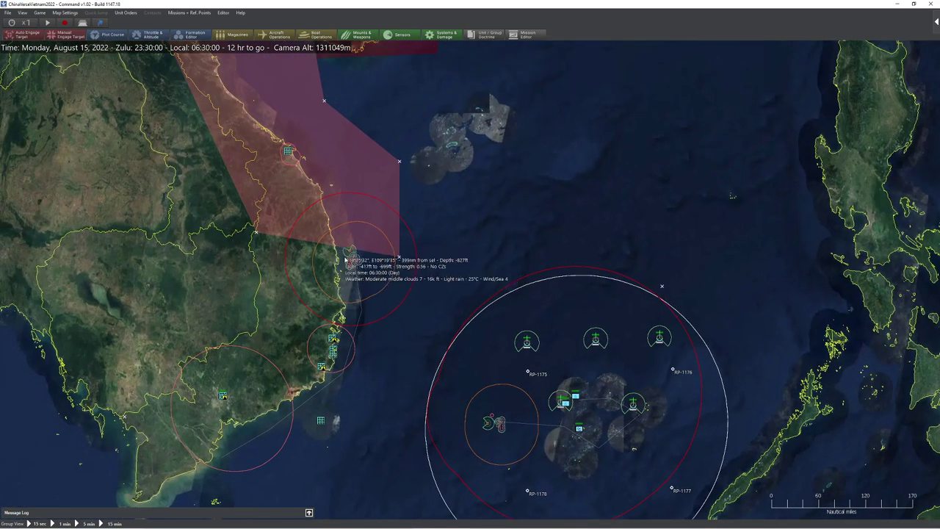
pyautogui.moveTo(433, 206); pyautogui.dragTo(514, 284)
pyautogui.moveTo(459, 168); pyautogui.dragTo(481, 270)
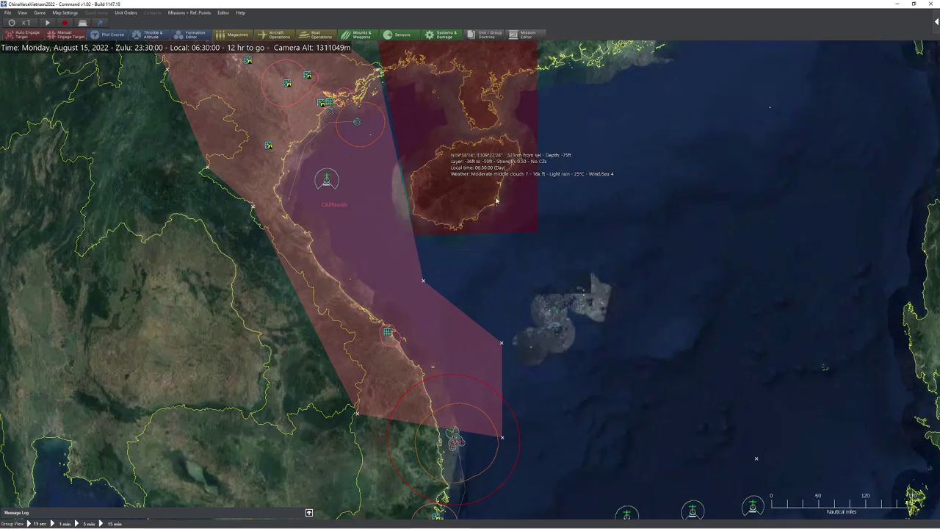
pyautogui.moveTo(644, 264); pyautogui.dragTo(528, 135)
pyautogui.scroll(-3, 526, 145)
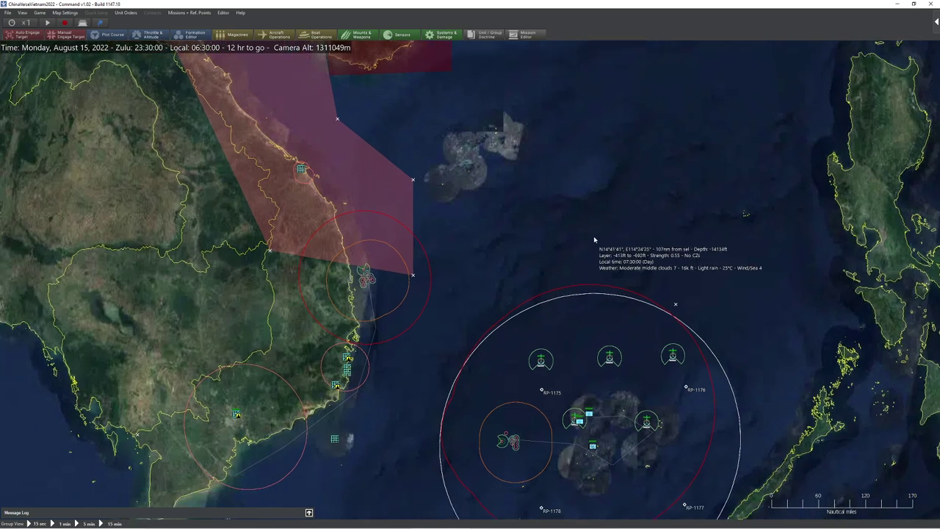
pyautogui.moveTo(570, 199); pyautogui.dragTo(567, 286)
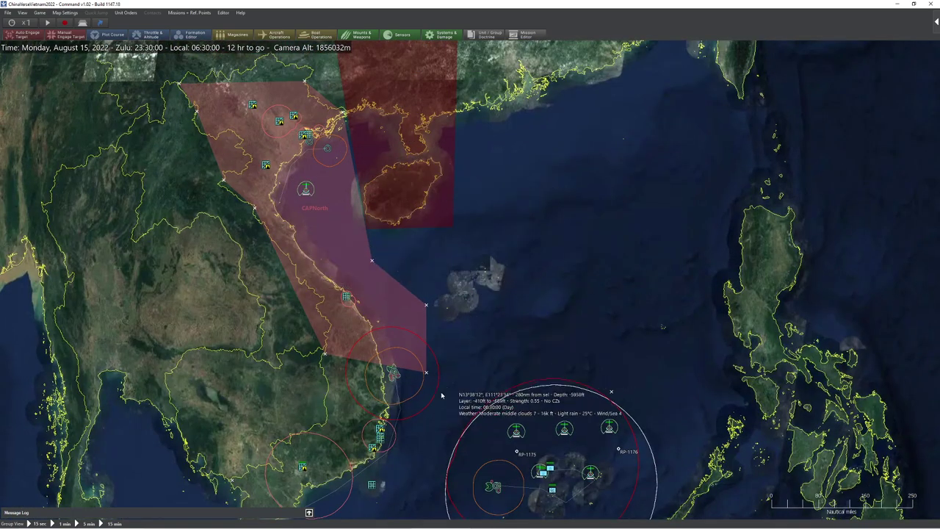
pyautogui.moveTo(467, 359); pyautogui.dragTo(477, 275)
pyautogui.moveTo(500, 244); pyautogui.dragTo(515, 295)
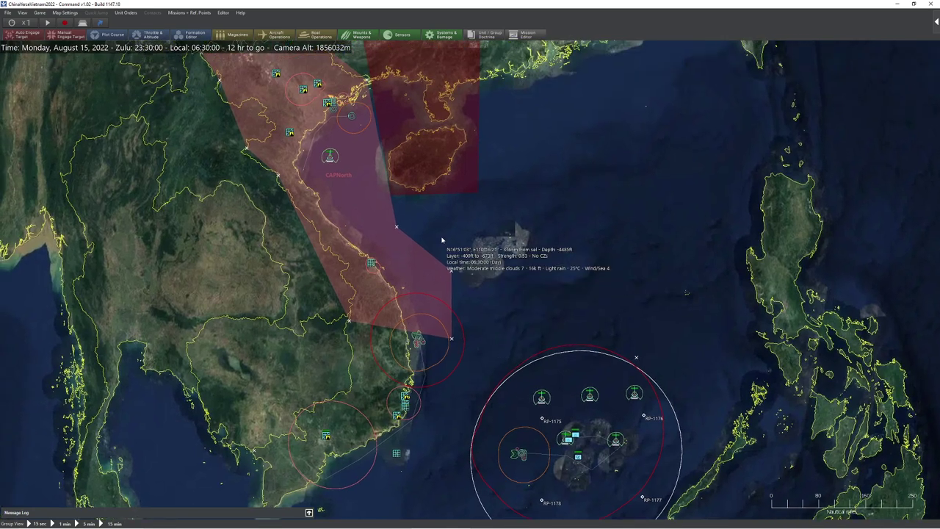